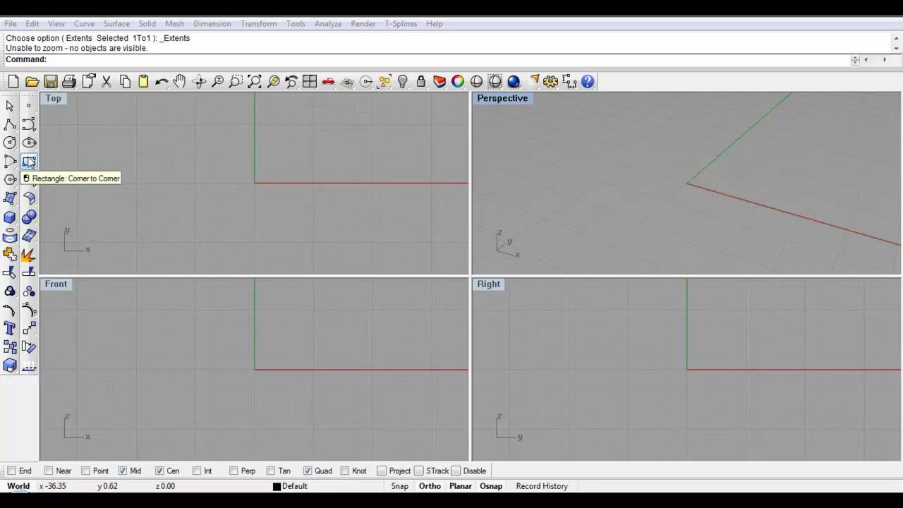
Draw a 3Point rectangle across the origin in Top view: long edge, then width.
{"action": "left_click", "coordinate": [28, 161]}
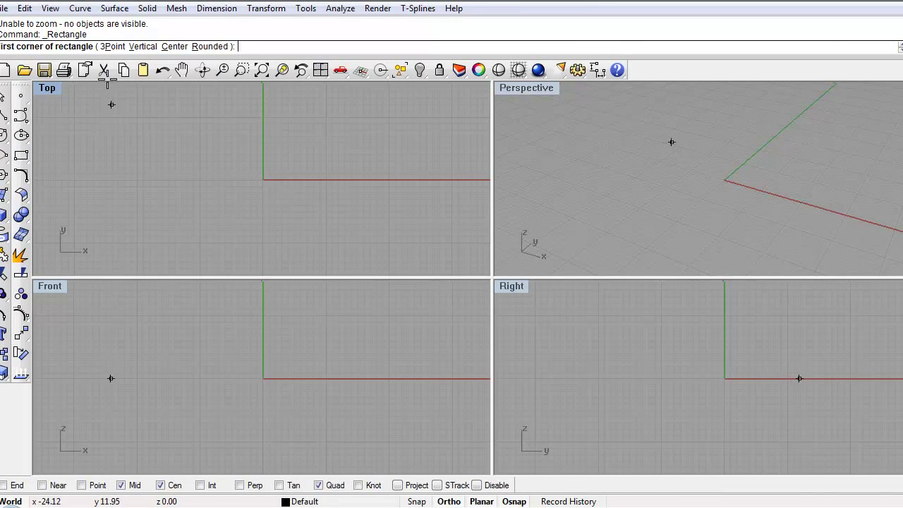
{"action": "left_click", "coordinate": [112, 46]}
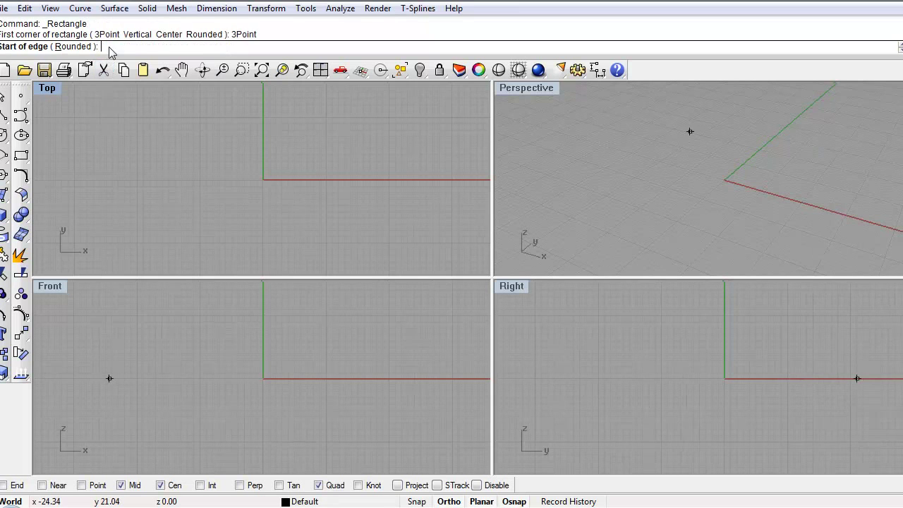
{"action": "left_click", "coordinate": [131, 123]}
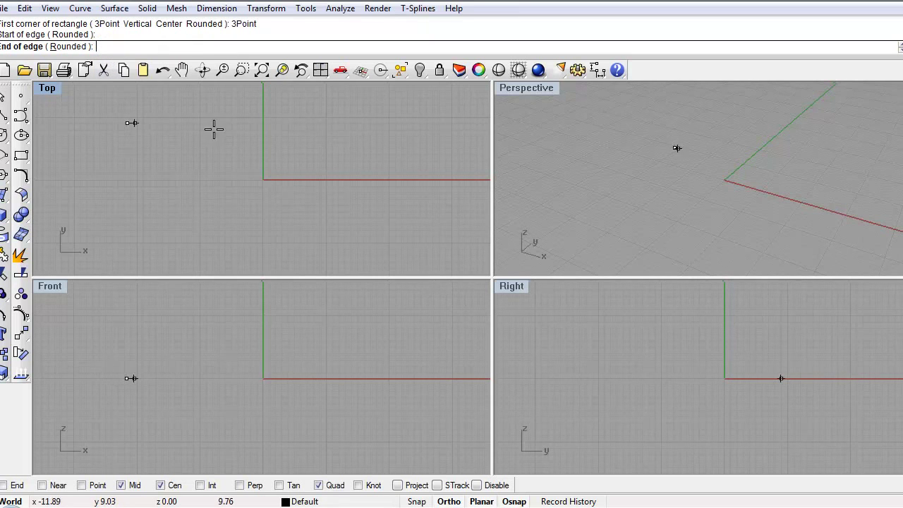
{"action": "left_click", "coordinate": [397, 124]}
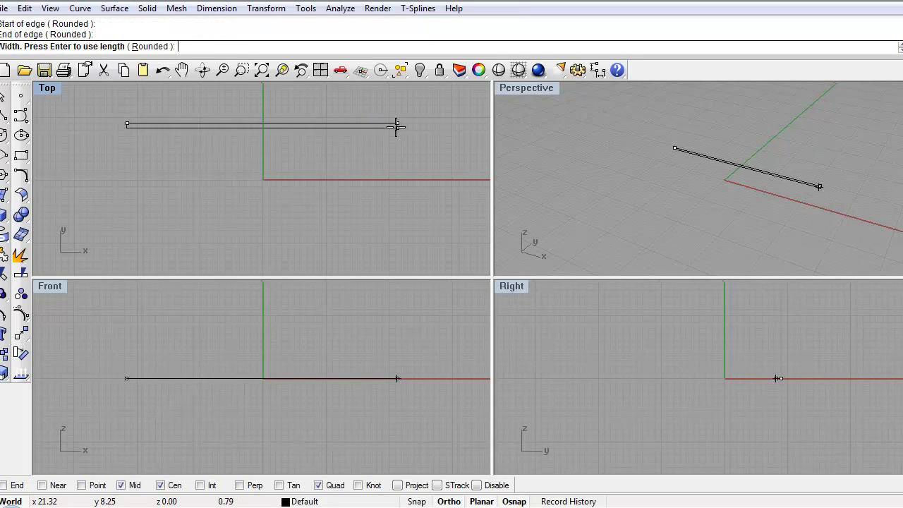
{"action": "left_click", "coordinate": [397, 210]}
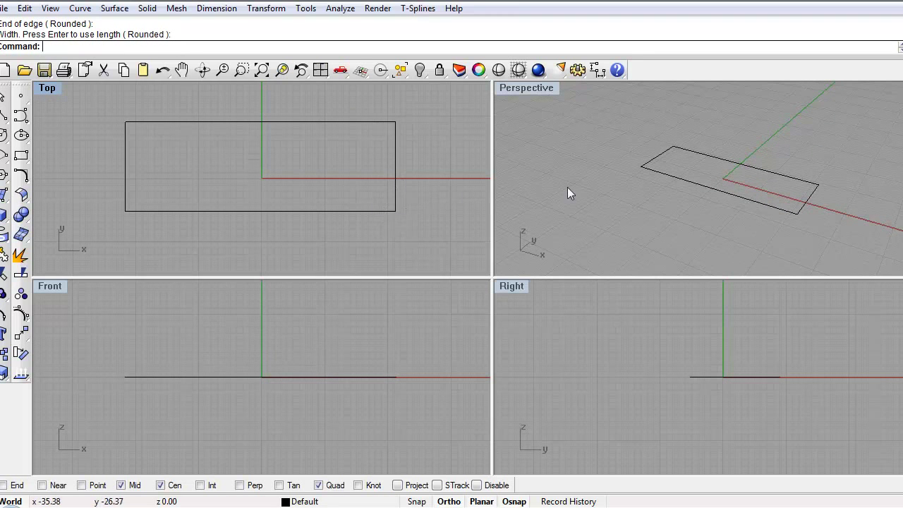
{"action": "right_click_drag", "start_coordinate": [687, 202], "coordinate": [745, 238]}
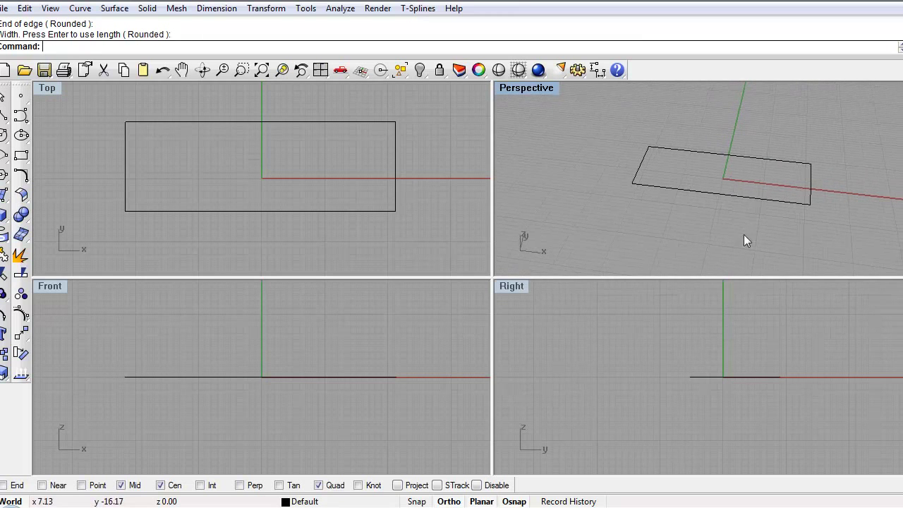
Fill the rectangle with a flat surface using PlanarSrf.
{"action": "left_click", "coordinate": [680, 188]}
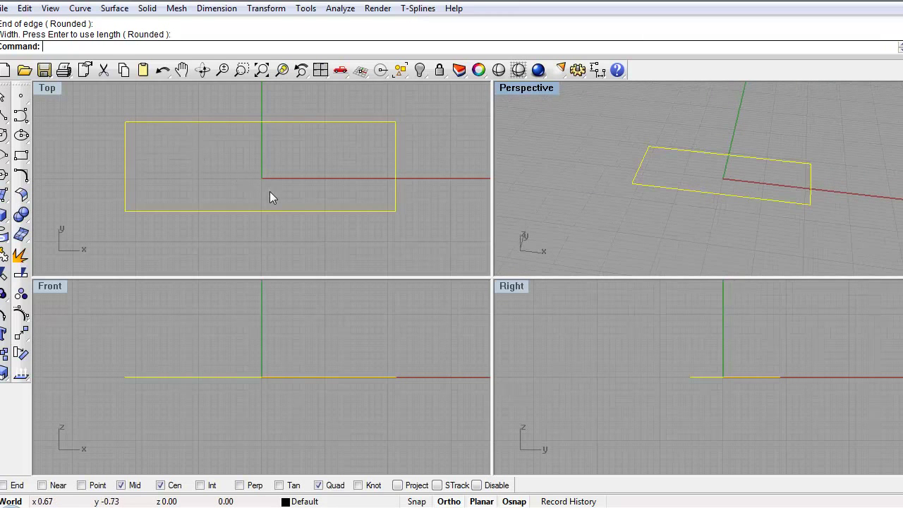
{"action": "type", "text": "PlanarSrf"}
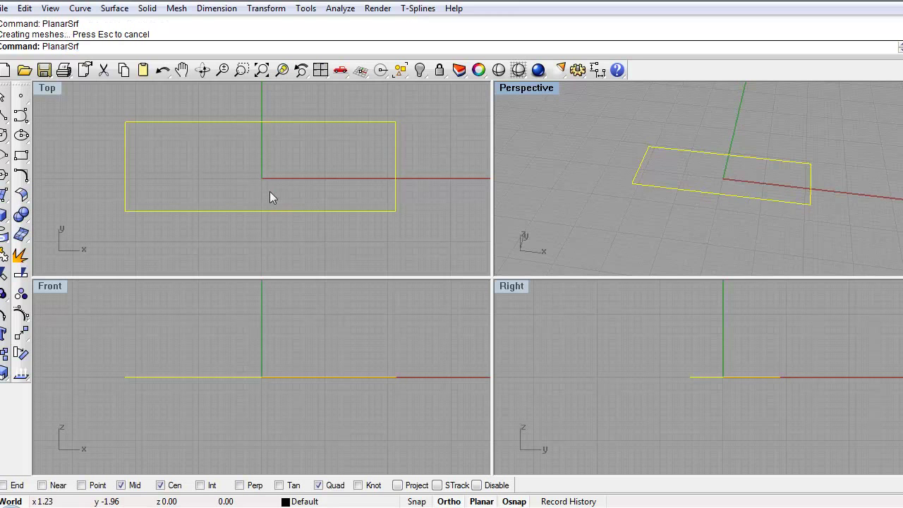
{"action": "key", "text": "Return"}
{"action": "right_click_drag", "start_coordinate": [773, 119], "coordinate": [697, 181]}
{"action": "scroll", "coordinate": [765, 176], "scroll_direction": "up", "scroll_amount": 3}
Select the new planar surface and start OffsetSrf on it.
{"action": "left_click", "coordinate": [695, 182]}
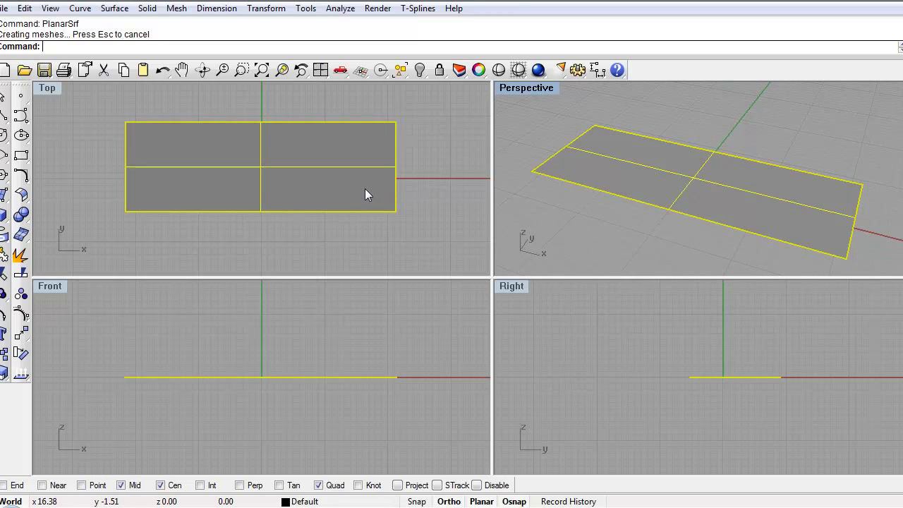
{"action": "type", "text": "OffsetSrf"}
{"action": "key", "text": "Return"}
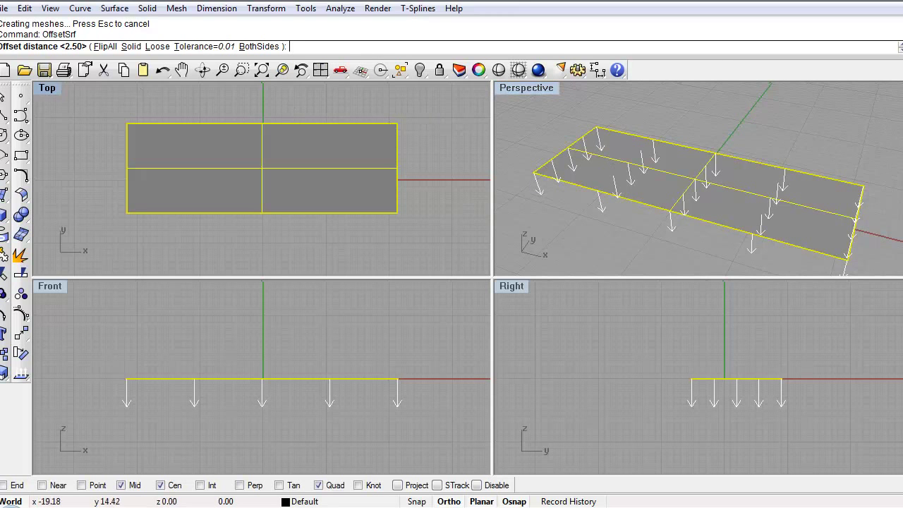
Offset the surface upward as a Solid at distance 2.5 to form the slab.
{"action": "left_click", "coordinate": [113, 49]}
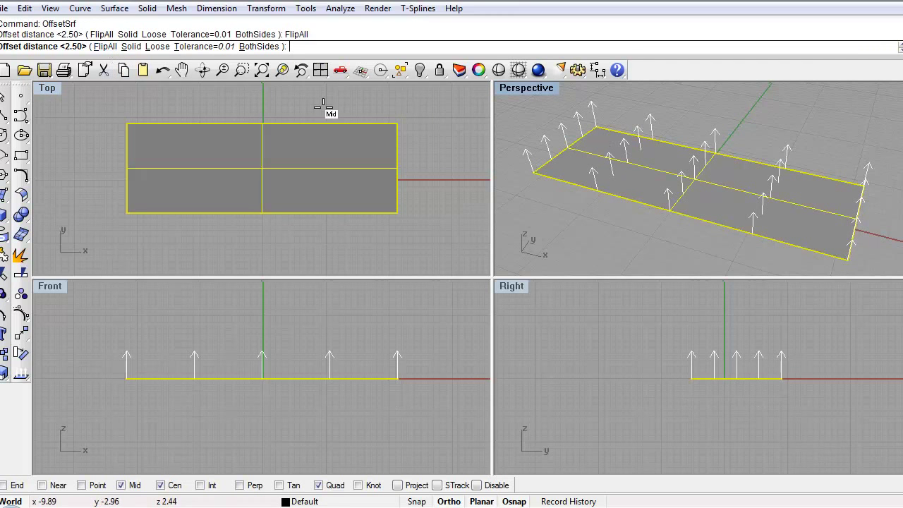
{"action": "left_click", "coordinate": [98, 48]}
{"action": "left_click", "coordinate": [102, 47]}
{"action": "left_click", "coordinate": [133, 47]}
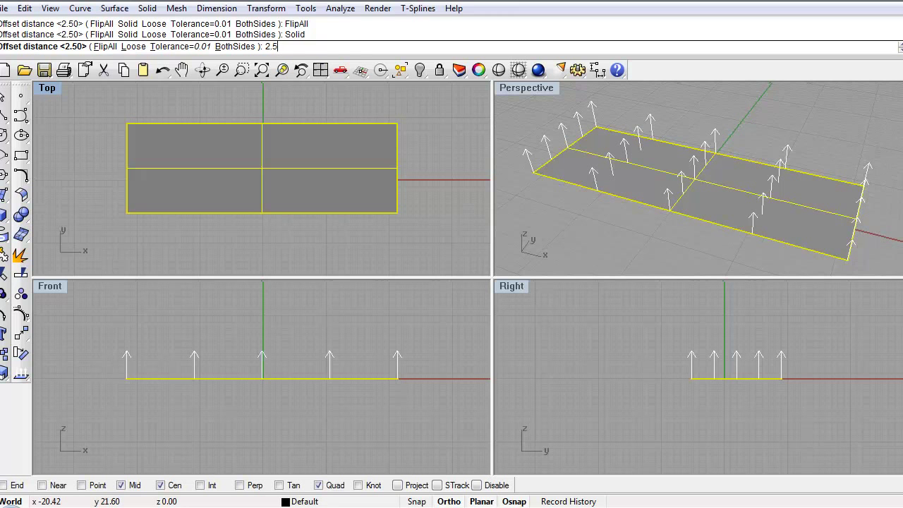
{"action": "key", "text": "Return"}
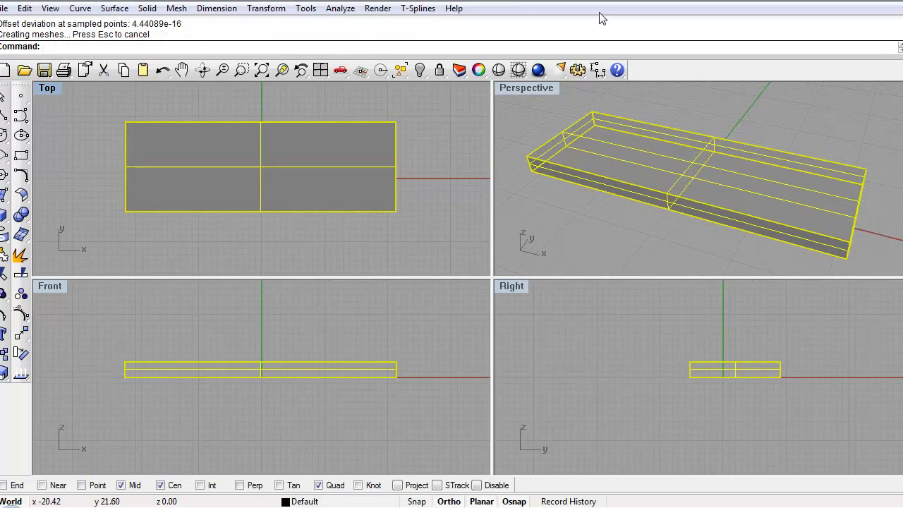
{"action": "left_click", "coordinate": [542, 181]}
{"action": "right_click_drag", "start_coordinate": [543, 181], "coordinate": [530, 92]}
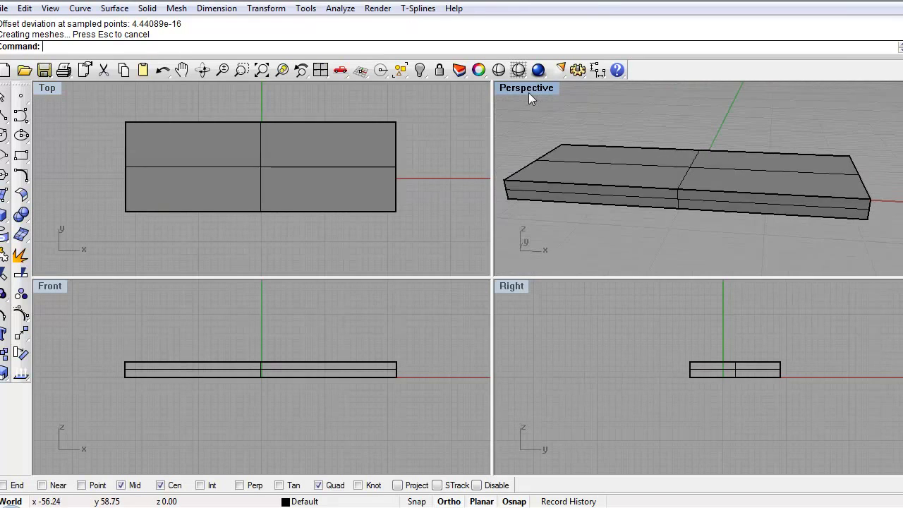
In maximized Perspective, start a 0.5-radius edge fillet and pick the front top edge.
{"action": "double_click", "coordinate": [528, 92]}
{"action": "right_click_drag", "start_coordinate": [528, 176], "coordinate": [544, 257]}
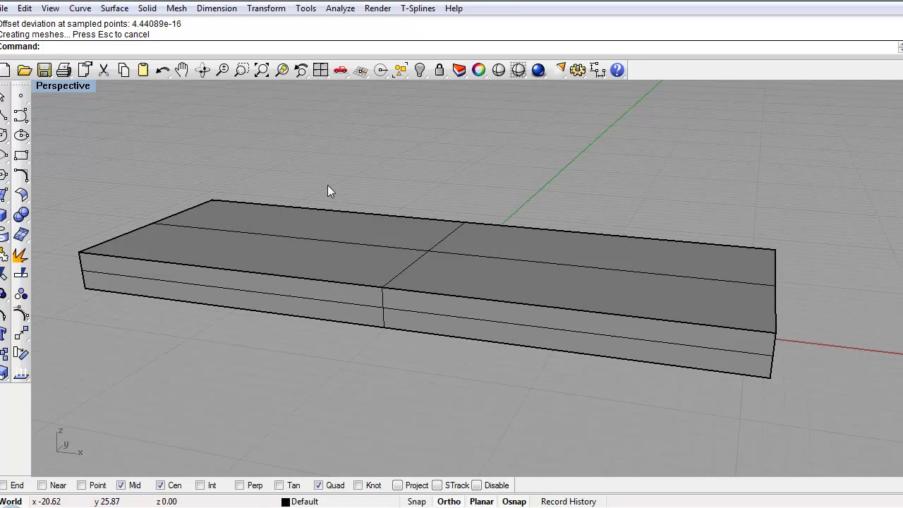
{"action": "type", "text": "FilletEdge"}
{"action": "key", "text": "Return"}
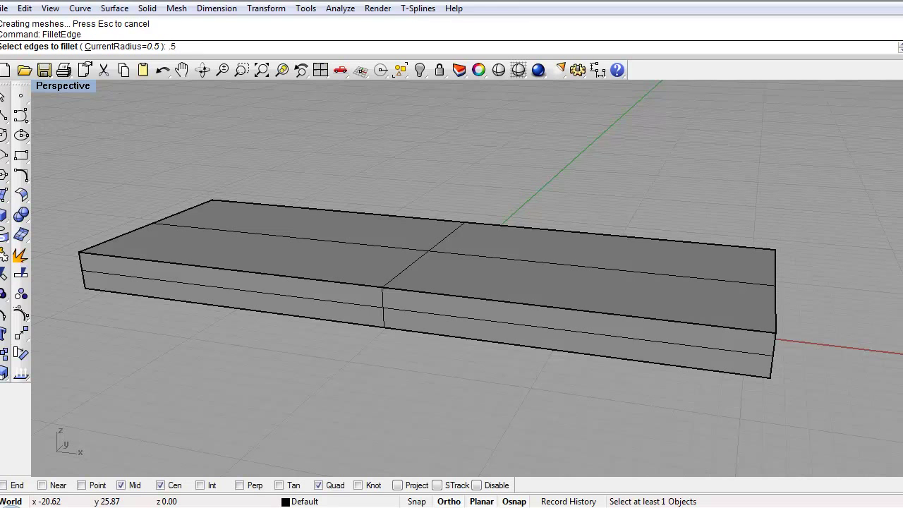
{"action": "type", "text": ".5"}
{"action": "key", "text": "Return"}
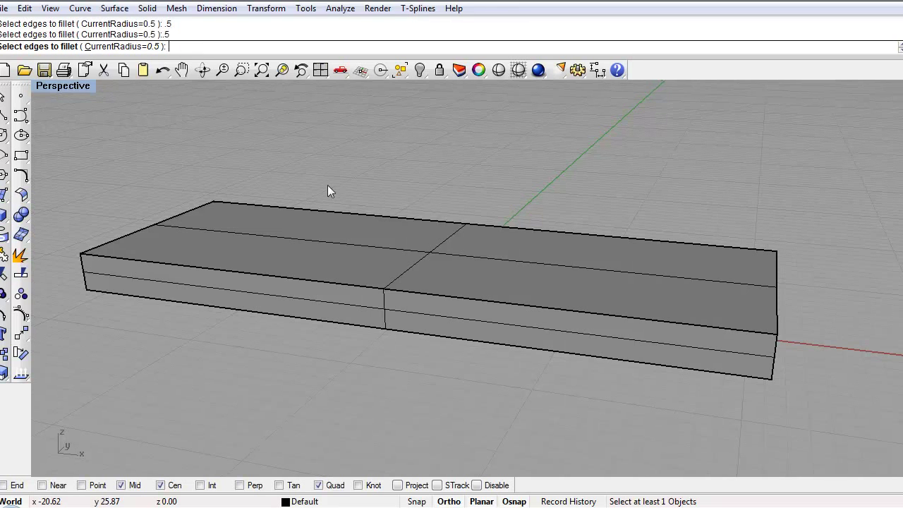
{"action": "left_click", "coordinate": [308, 280]}
{"action": "right_click_drag", "start_coordinate": [736, 282], "coordinate": [708, 323]}
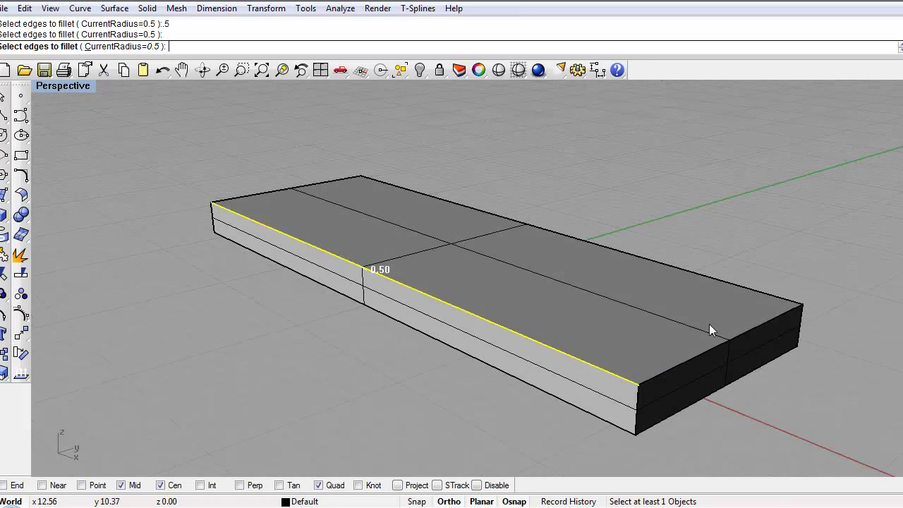
Add the slab's end edge, vertical corner edges and right long top edge.
{"action": "left_click", "coordinate": [695, 353]}
{"action": "left_click", "coordinate": [638, 398]}
{"action": "right_click_drag", "start_coordinate": [638, 399], "coordinate": [728, 361]}
{"action": "left_click", "coordinate": [756, 346]}
{"action": "right_click_drag", "start_coordinate": [752, 312], "coordinate": [523, 204]}
{"action": "left_click", "coordinate": [589, 285]}
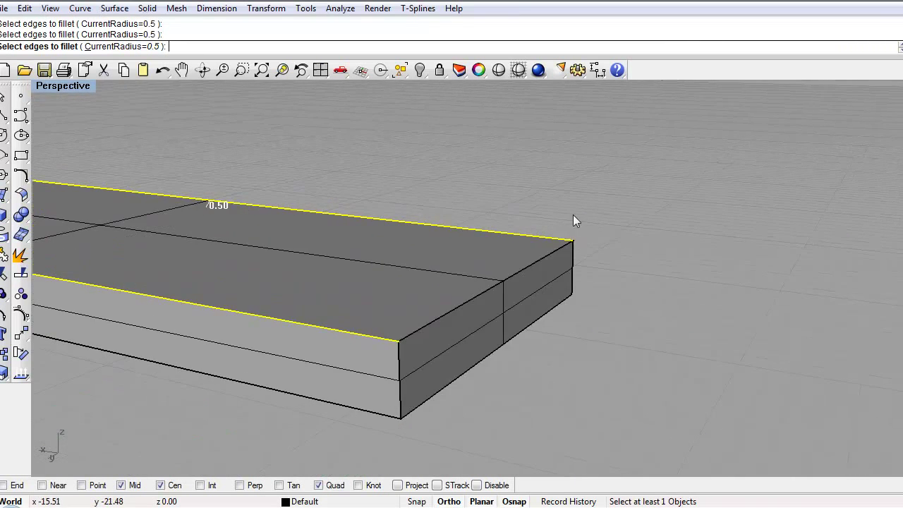
Add the remaining front top and vertical corner edges and apply the 0.5 fillet.
{"action": "right_click_drag", "start_coordinate": [614, 197], "coordinate": [653, 177]}
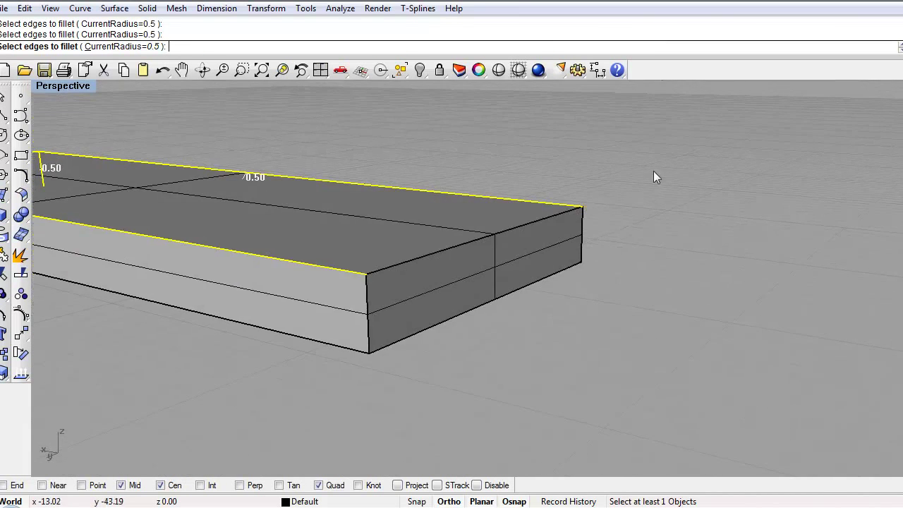
{"action": "left_click", "coordinate": [438, 251]}
{"action": "left_click", "coordinate": [366, 305]}
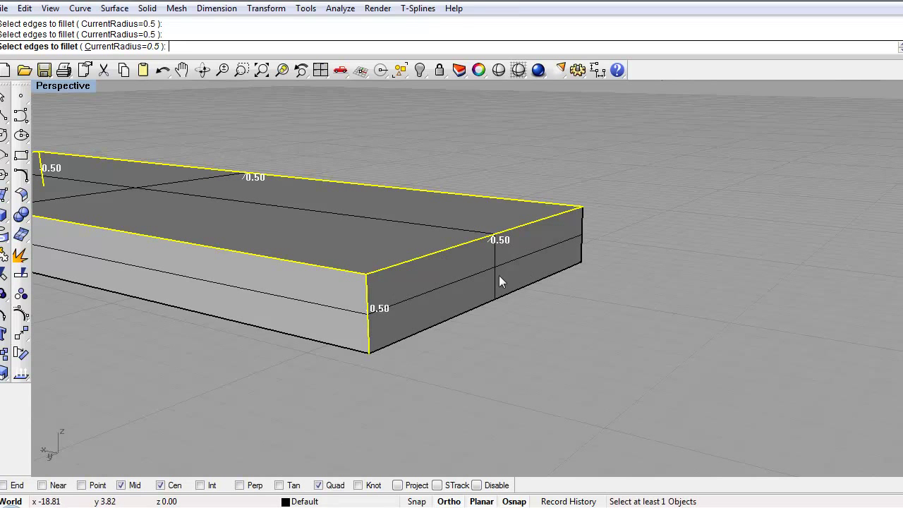
{"action": "left_click", "coordinate": [581, 226]}
{"action": "right_click_drag", "start_coordinate": [581, 226], "coordinate": [487, 207]}
{"action": "key", "text": "Return"}
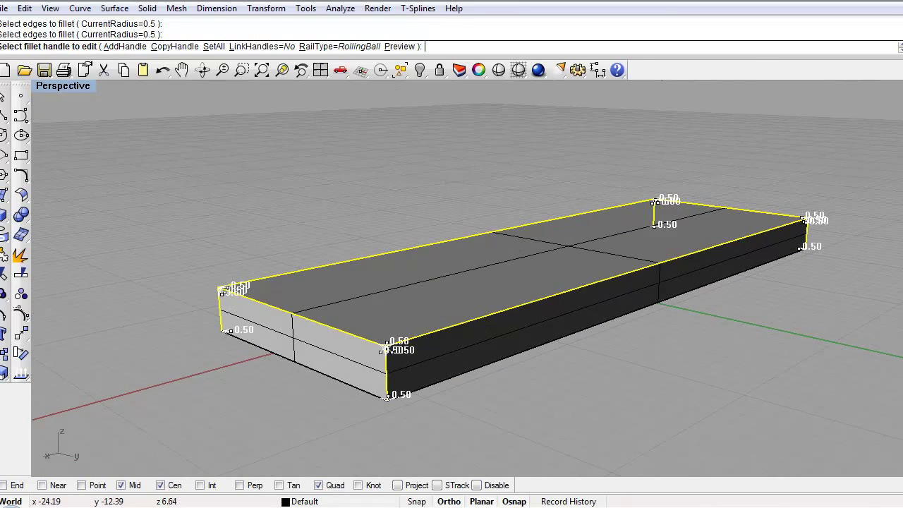
{"action": "key", "text": "Return"}
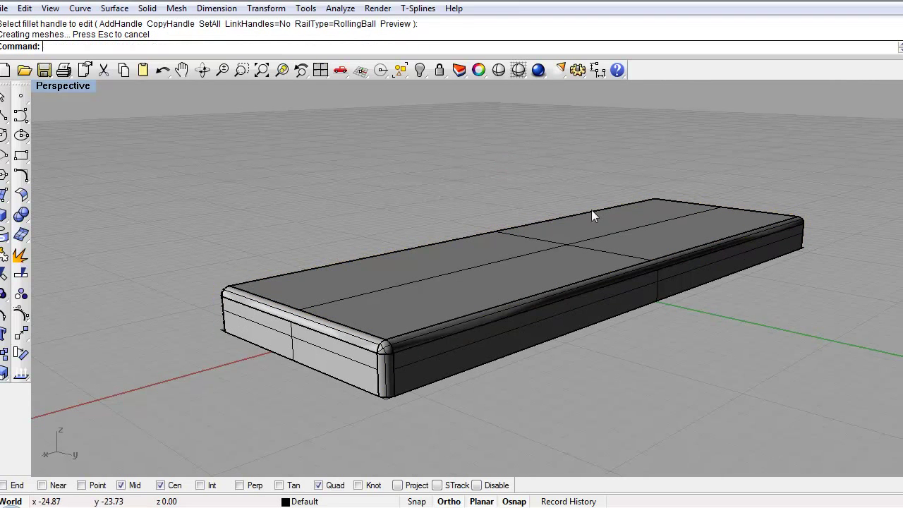
Orbit to inspect the rounded edges, then restore the four-viewport layout.
{"action": "right_click_drag", "start_coordinate": [756, 234], "coordinate": [635, 240]}
{"action": "right_click_drag", "start_coordinate": [688, 255], "coordinate": [741, 242]}
{"action": "right_click_drag", "start_coordinate": [574, 288], "coordinate": [568, 205]}
{"action": "double_click", "coordinate": [58, 86]}
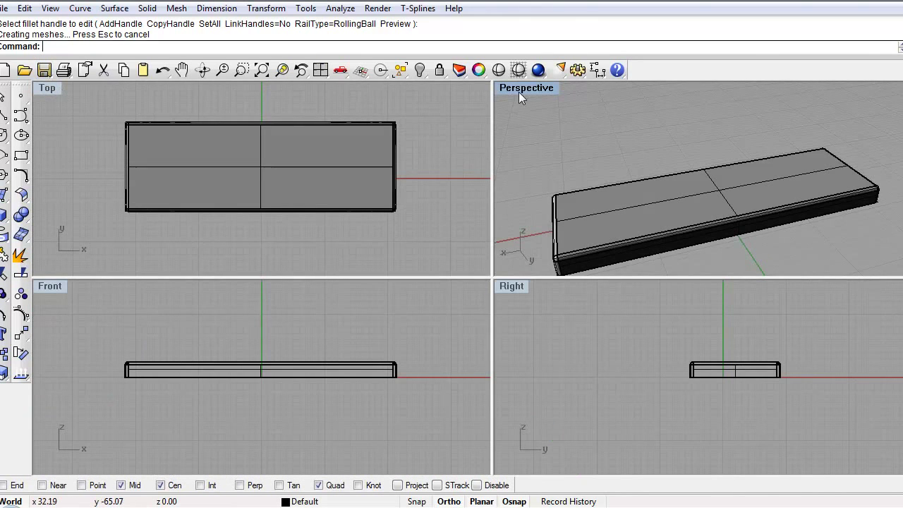
Begin a leg circle at the tabletop corner, then cancel it unfinished.
{"action": "left_click", "coordinate": [21, 134]}
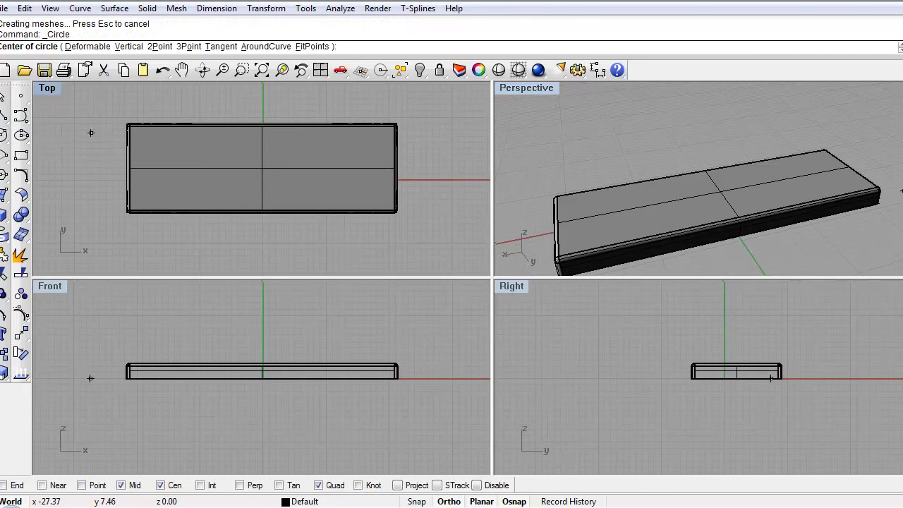
{"action": "scroll", "coordinate": [134, 130], "scroll_direction": "up", "scroll_amount": 8}
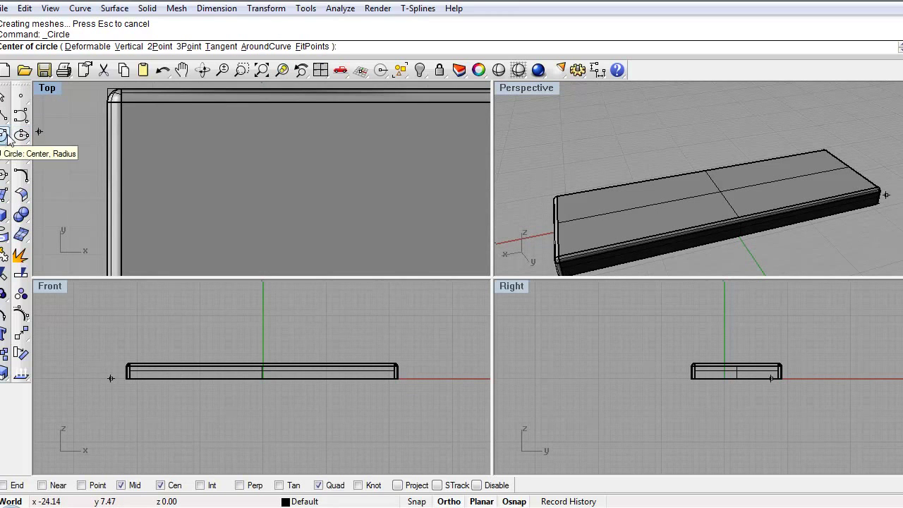
{"action": "left_click", "coordinate": [149, 128]}
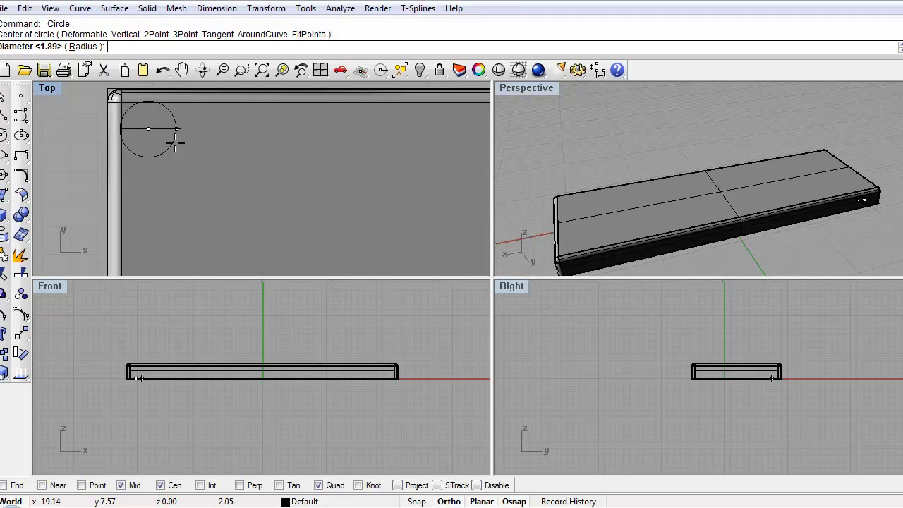
{"action": "key", "text": "Escape"}
Select the tabletop slab in the Perspective view.
{"action": "scroll", "coordinate": [205, 381], "scroll_direction": "down", "scroll_amount": 1}
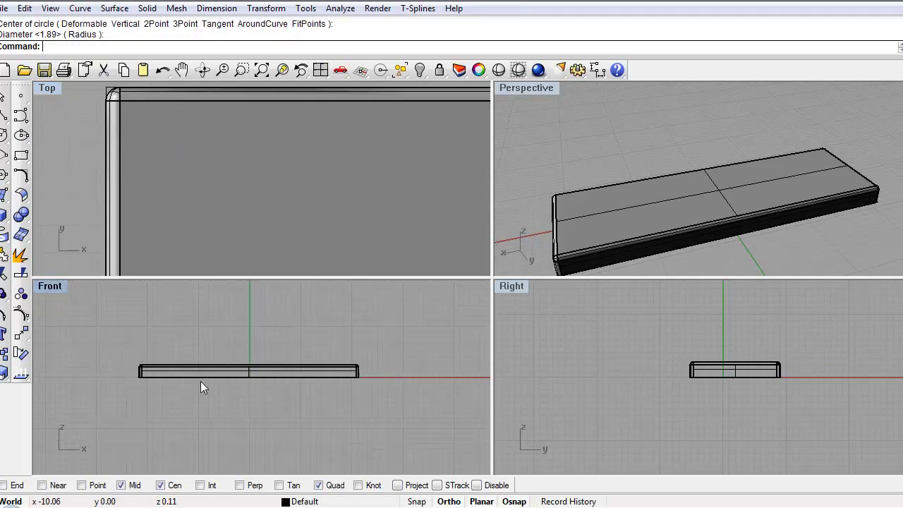
{"action": "scroll", "coordinate": [723, 363], "scroll_direction": "up", "scroll_amount": 4}
{"action": "right_click_drag", "start_coordinate": [682, 222], "coordinate": [697, 195]}
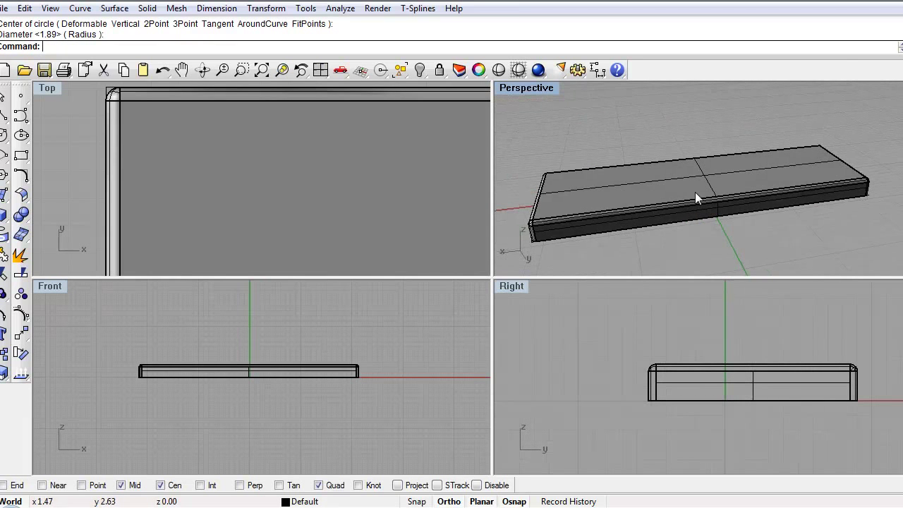
{"action": "left_click", "coordinate": [729, 180]}
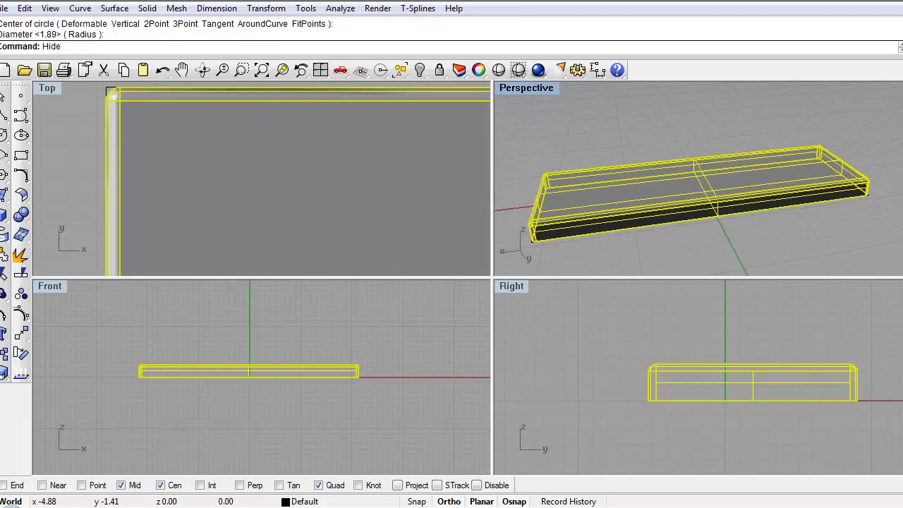
Hide the slab with Hide and select the 1.89-diameter leg circle in Top view.
{"action": "type", "text": "Hide"}
{"action": "key", "text": "Return"}
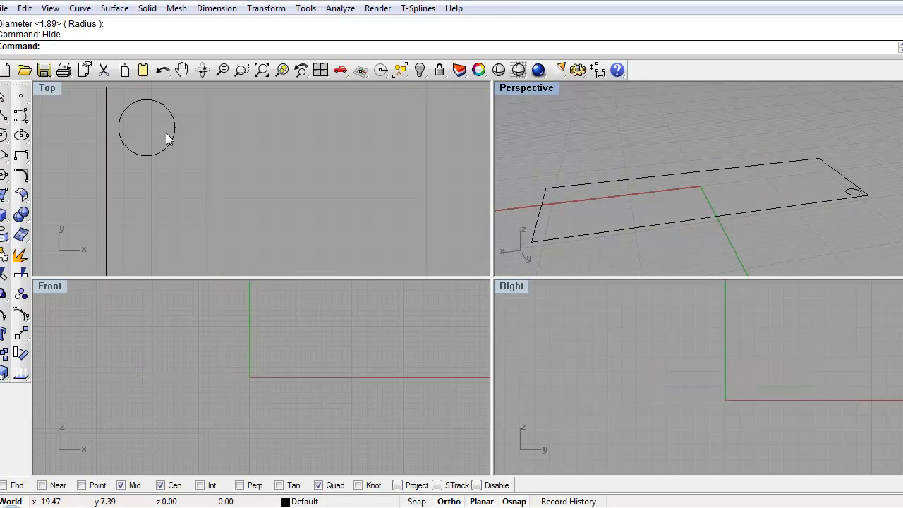
{"action": "left_click", "coordinate": [173, 131]}
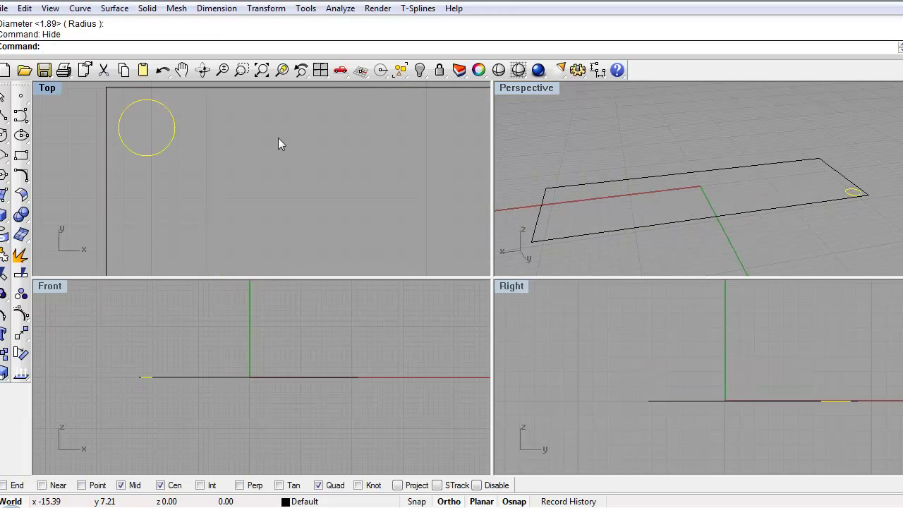
{"action": "scroll", "coordinate": [271, 144], "scroll_direction": "down", "scroll_amount": 1}
{"action": "right_click_drag", "start_coordinate": [185, 145], "coordinate": [172, 142]}
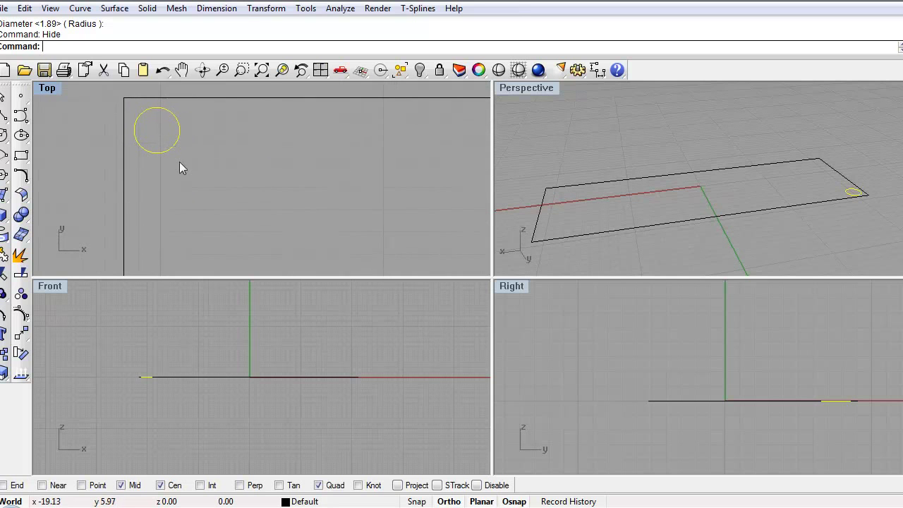
{"action": "scroll", "coordinate": [173, 142], "scroll_direction": "up", "scroll_amount": 1}
{"action": "scroll", "coordinate": [172, 140], "scroll_direction": "up", "scroll_amount": 1}
{"action": "scroll", "coordinate": [172, 141], "scroll_direction": "down", "scroll_amount": 1}
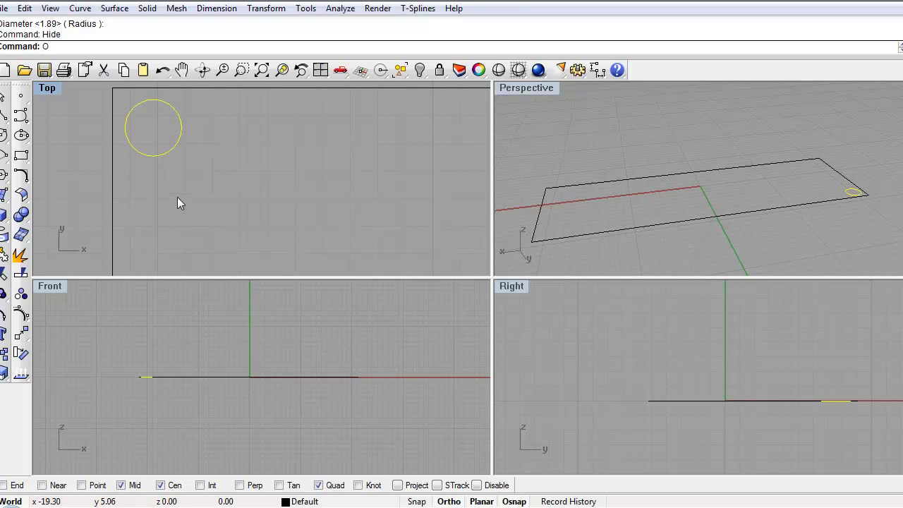
Offset the leg circle 0.15 inward to make a concentric inner circle.
{"action": "type", "text": "ffset"}
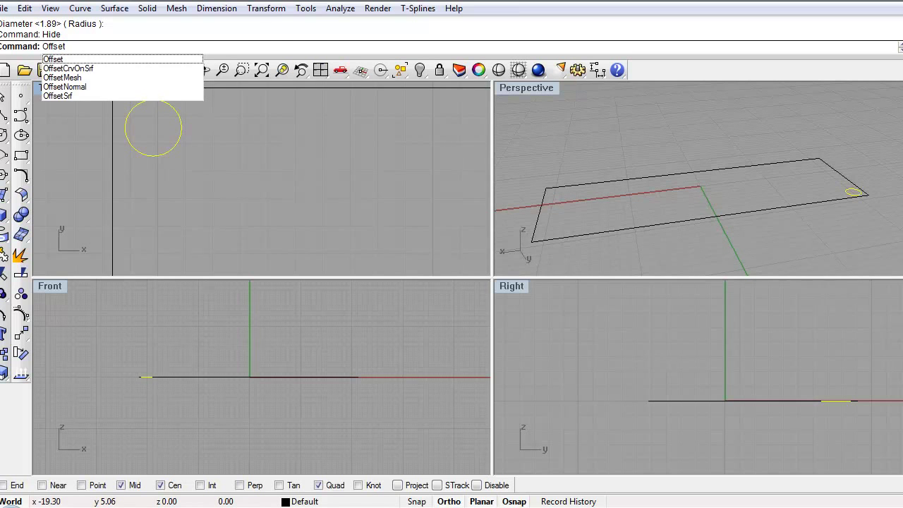
{"action": "key", "text": "Return"}
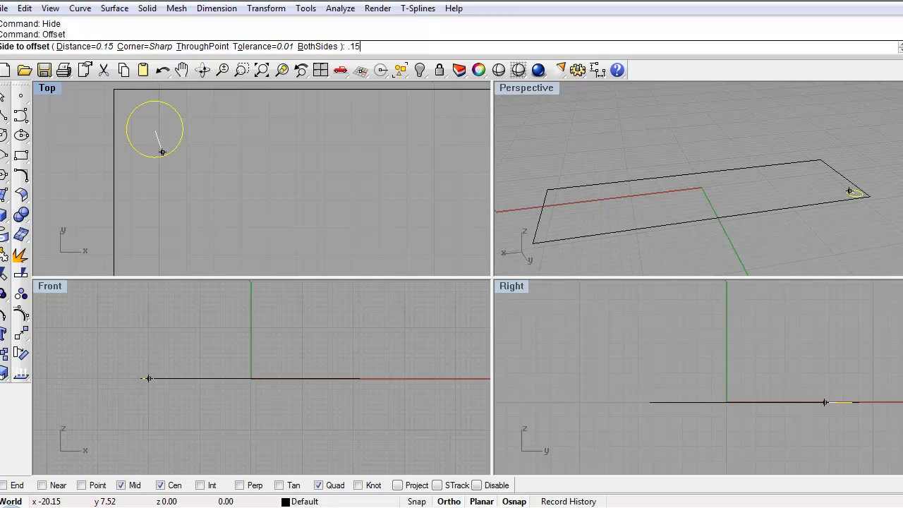
{"action": "key", "text": "Return"}
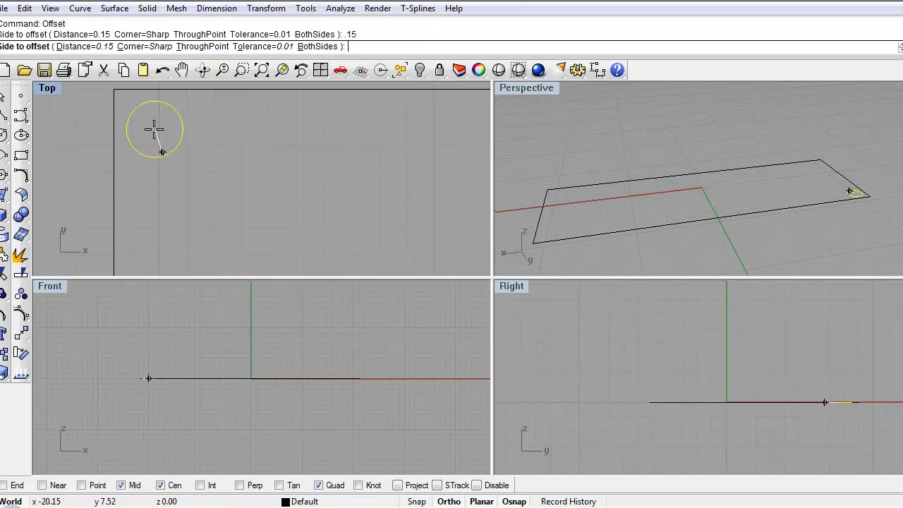
{"action": "left_click", "coordinate": [153, 129]}
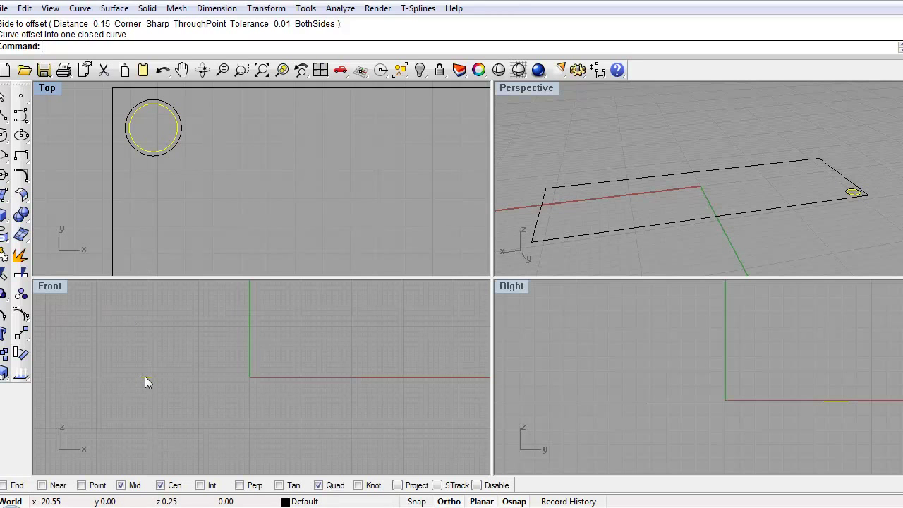
Drag the inner circle about 17 units straight down in Front view, toggling Ortho and Planar.
{"action": "left_click_drag", "start_coordinate": [144, 376], "coordinate": [140, 464]}
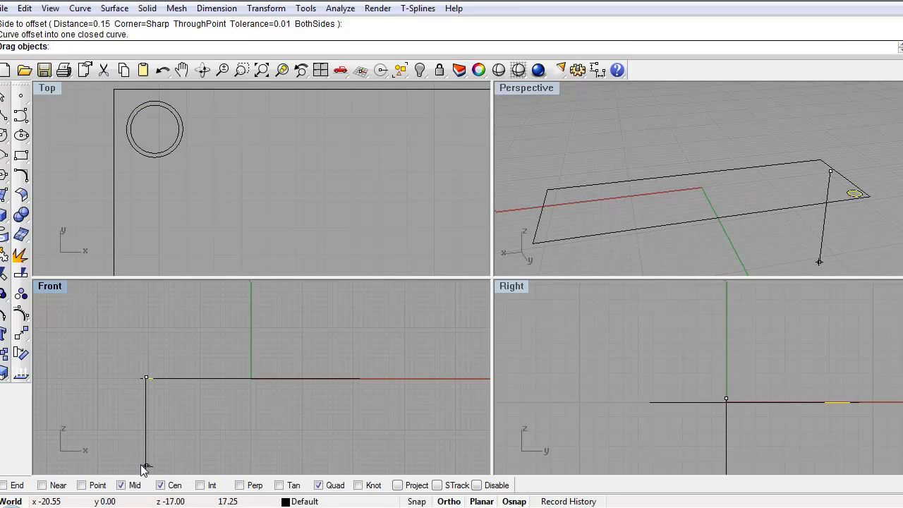
{"action": "left_click_drag", "start_coordinate": [140, 464], "coordinate": [140, 464]}
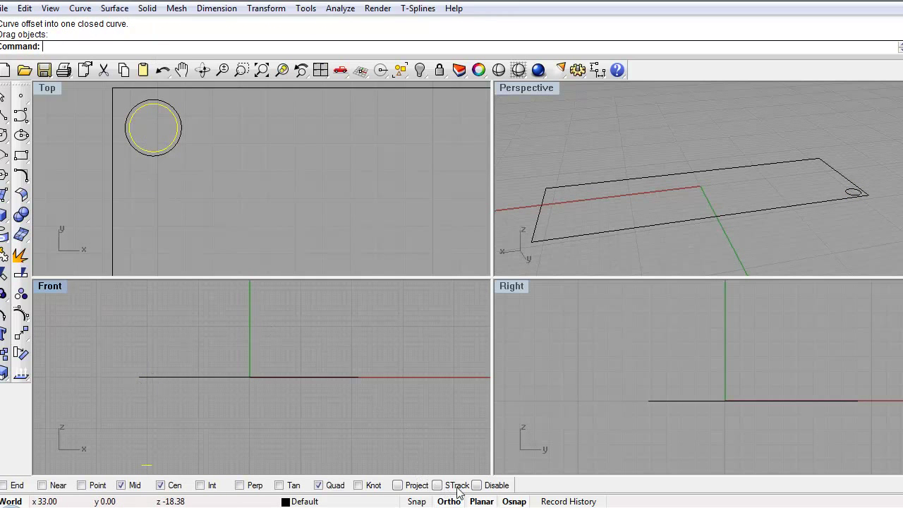
{"action": "left_click", "coordinate": [484, 501]}
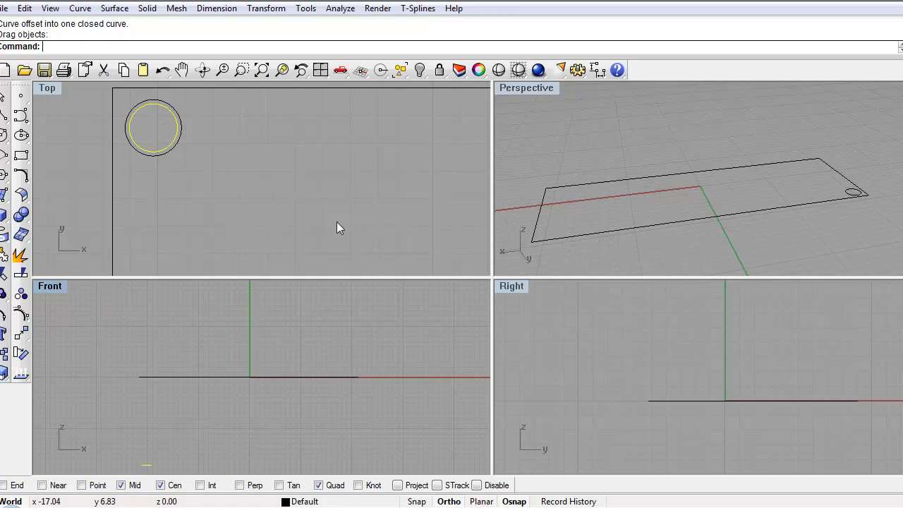
{"action": "left_click", "coordinate": [449, 501]}
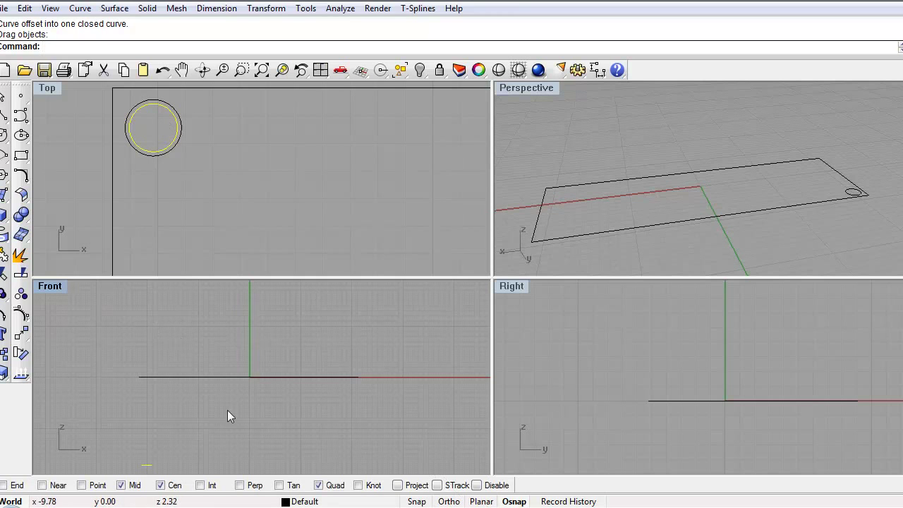
{"action": "left_click", "coordinate": [474, 501]}
{"action": "left_click", "coordinate": [448, 502]}
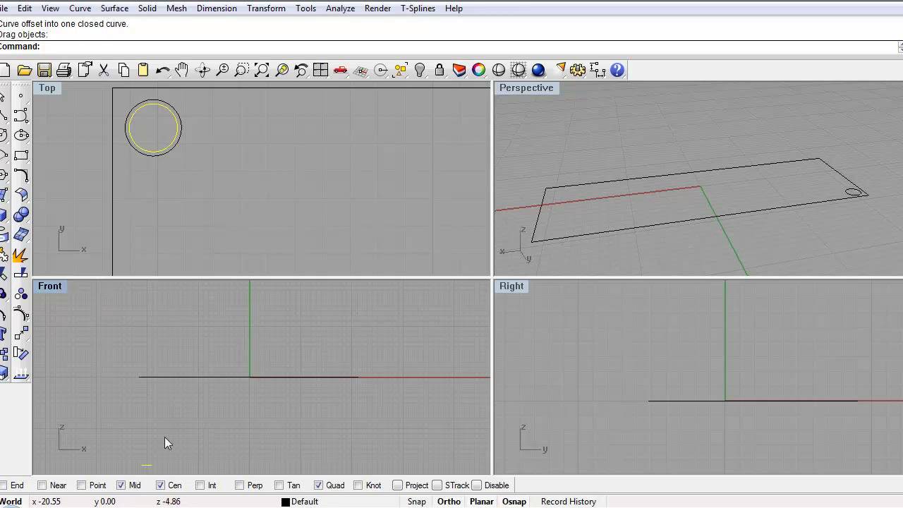
{"action": "right_click_drag", "start_coordinate": [165, 445], "coordinate": [206, 316]}
Select the lowered inner circle and start a polyline.
{"action": "left_click", "coordinate": [111, 161]}
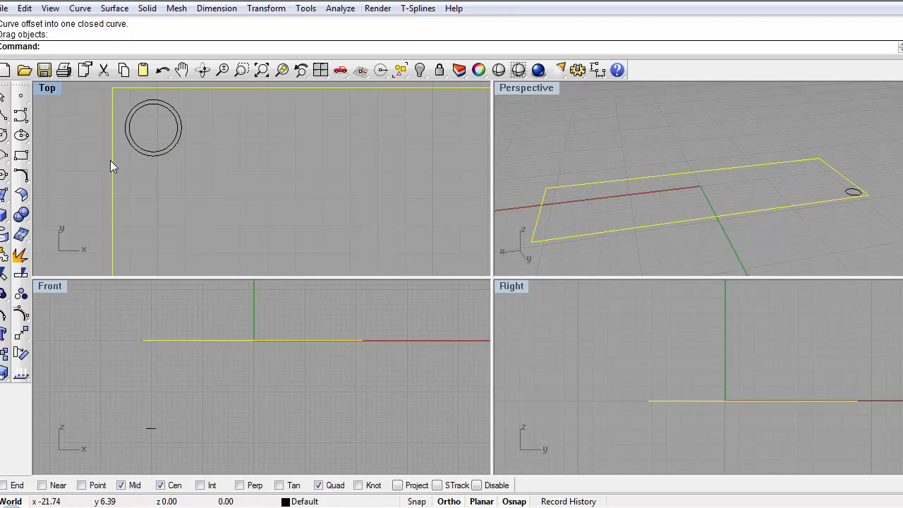
{"action": "scroll", "coordinate": [134, 164], "scroll_direction": "down", "scroll_amount": 3}
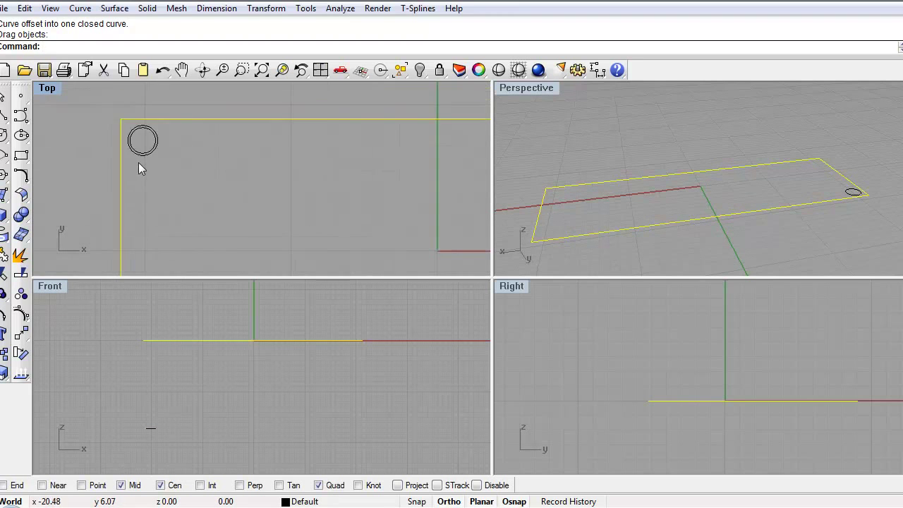
{"action": "right_click_drag", "start_coordinate": [138, 164], "coordinate": [134, 113]}
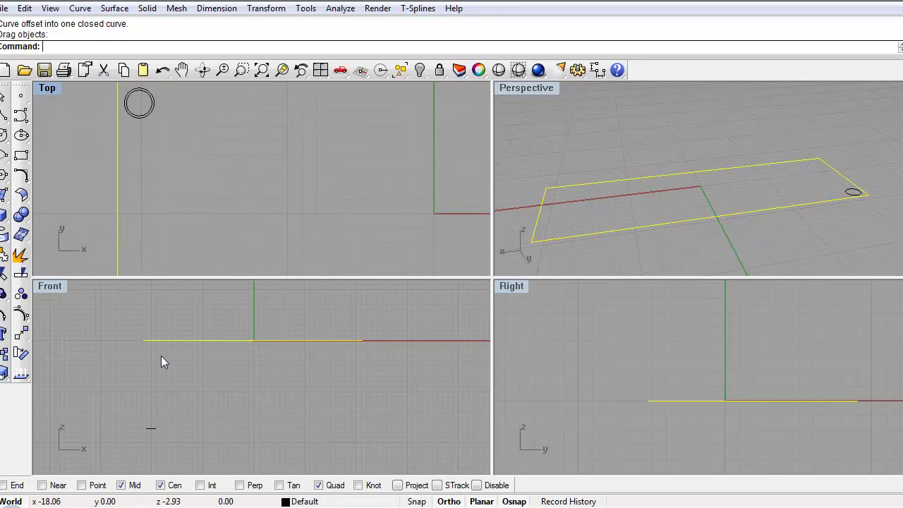
{"action": "scroll", "coordinate": [161, 357], "scroll_direction": "up", "scroll_amount": 2}
{"action": "left_click", "coordinate": [145, 468]}
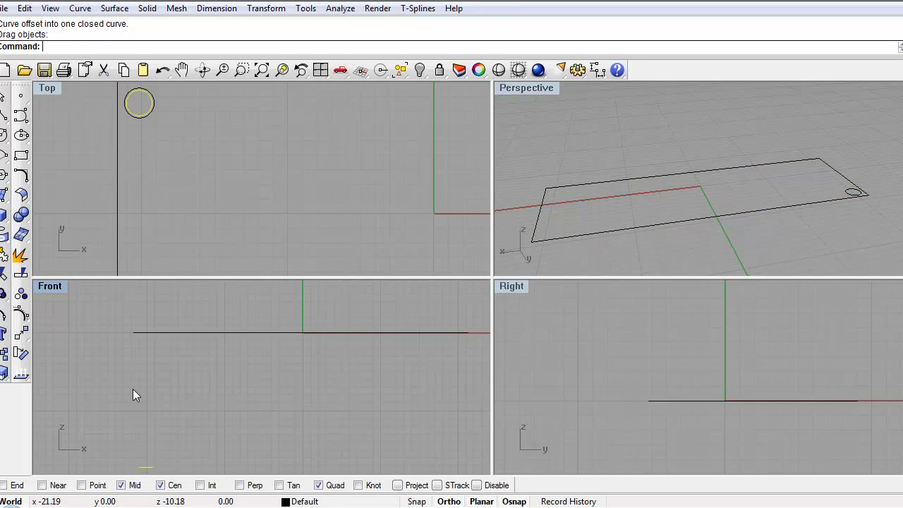
{"action": "left_click", "coordinate": [4, 116]}
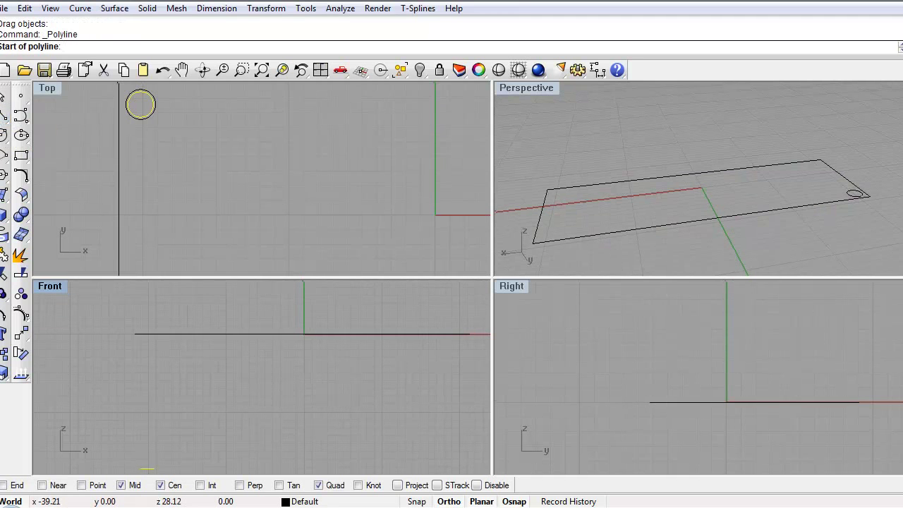
Draw a vertical polyline from the lowered circle's quadrant to the upper circle's quadrant.
{"action": "left_click", "coordinate": [146, 466]}
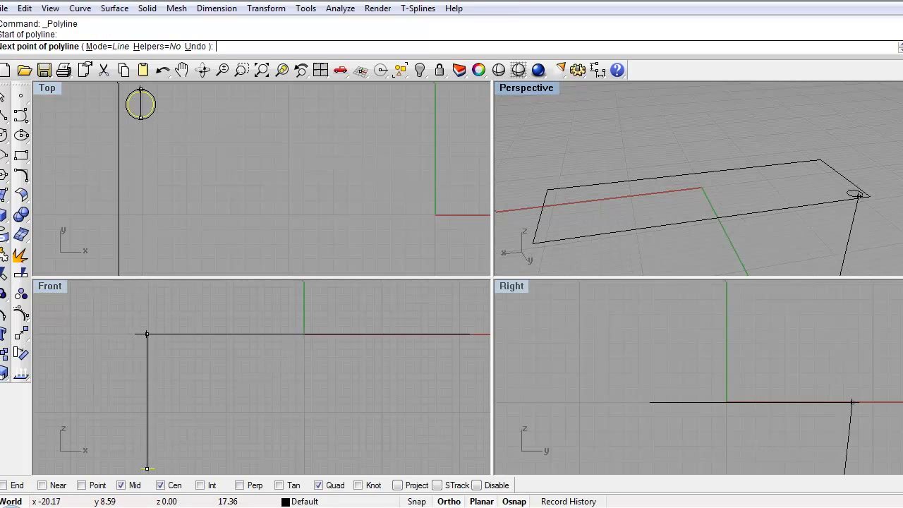
{"action": "scroll", "coordinate": [853, 194], "scroll_direction": "up", "scroll_amount": 3}
{"action": "right_click_drag", "start_coordinate": [854, 194], "coordinate": [580, 228]}
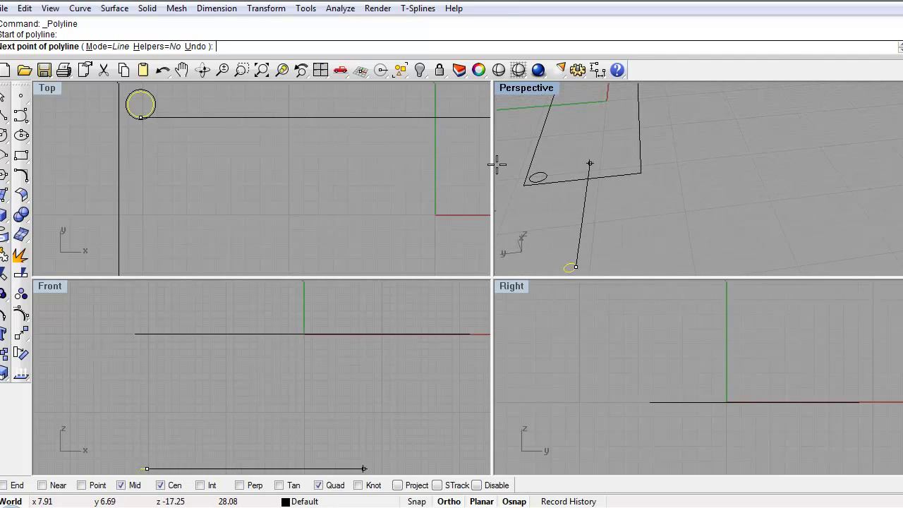
{"action": "left_click", "coordinate": [544, 176]}
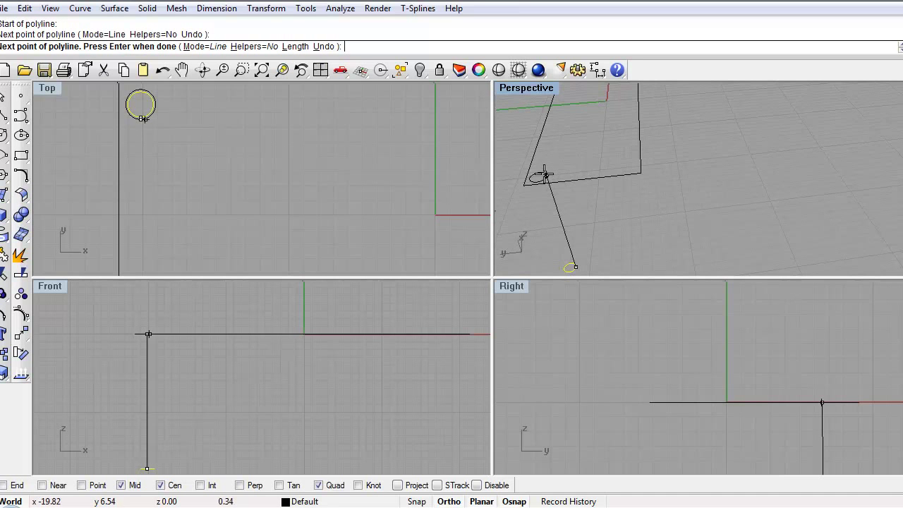
{"action": "key", "text": "Return"}
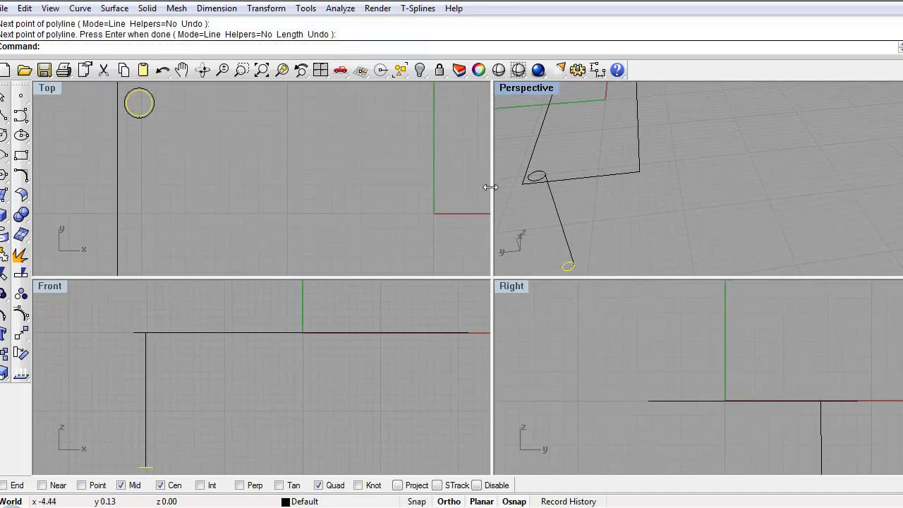
{"action": "right_click_drag", "start_coordinate": [517, 158], "coordinate": [557, 184]}
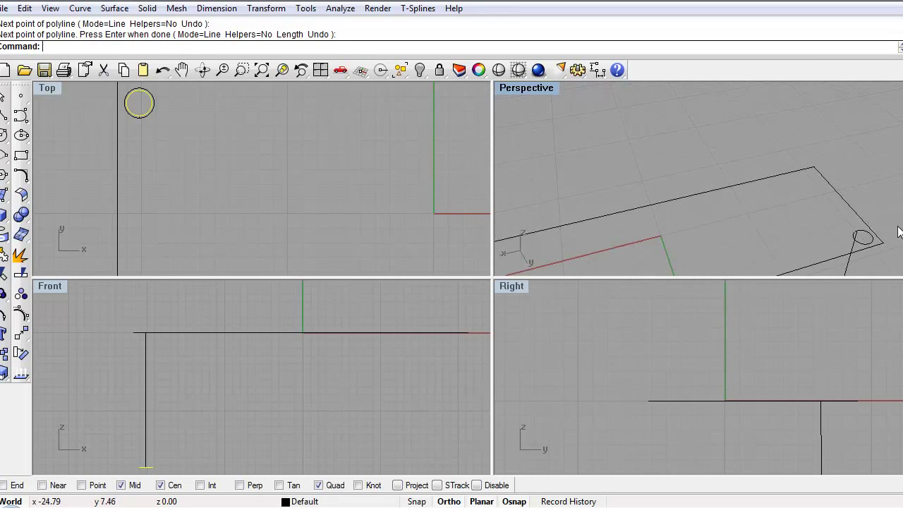
{"action": "mouse_move", "coordinate": [762, 176]}
{"action": "right_mouse_down"}
{"action": "mouse_move", "coordinate": [766, 140]}
{"action": "mouse_move", "coordinate": [749, 147]}
{"action": "mouse_move", "coordinate": [757, 159]}
{"action": "mouse_move", "coordinate": [735, 171]}
{"action": "mouse_move", "coordinate": [734, 185]}
{"action": "mouse_move", "coordinate": [737, 150]}
{"action": "mouse_move", "coordinate": [765, 175]}
{"action": "mouse_move", "coordinate": [752, 189]}
{"action": "right_mouse_up"}
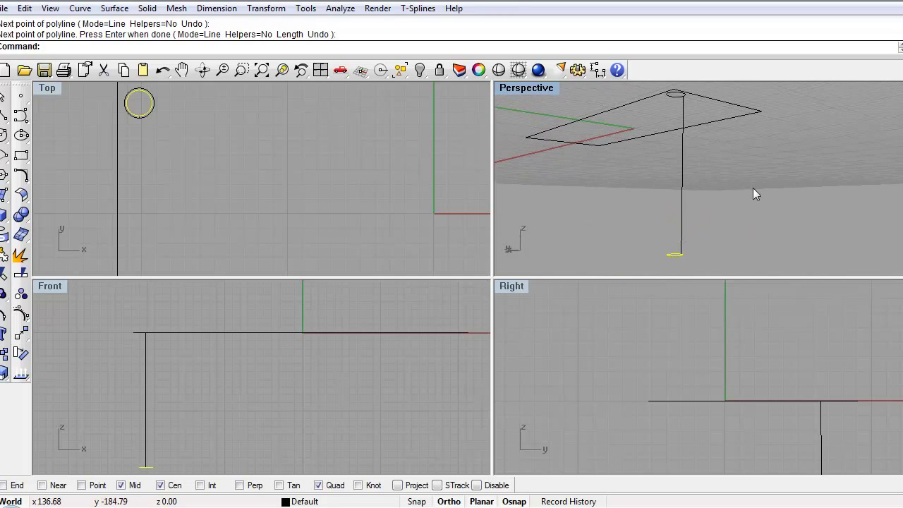
Sweep2 the vertical line along the top and bottom circles to create the leg.
{"action": "double_click", "coordinate": [519, 86]}
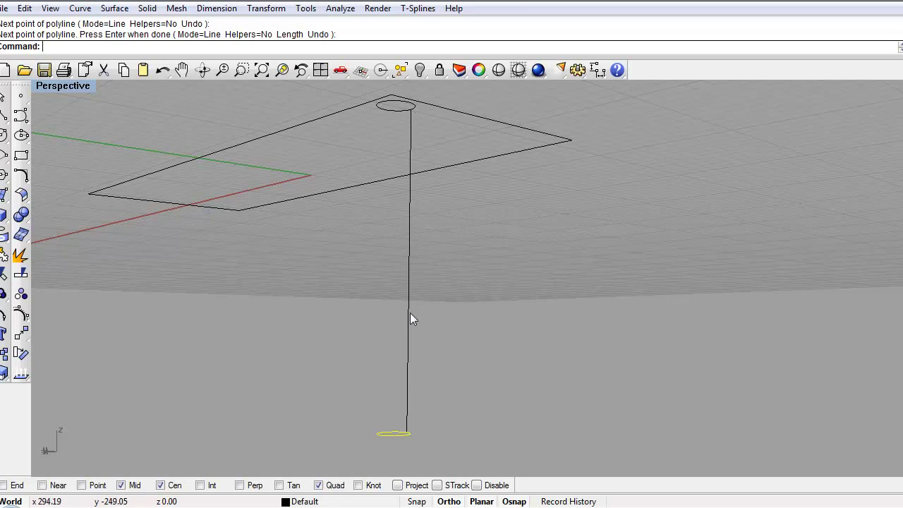
{"action": "left_click", "coordinate": [395, 111]}
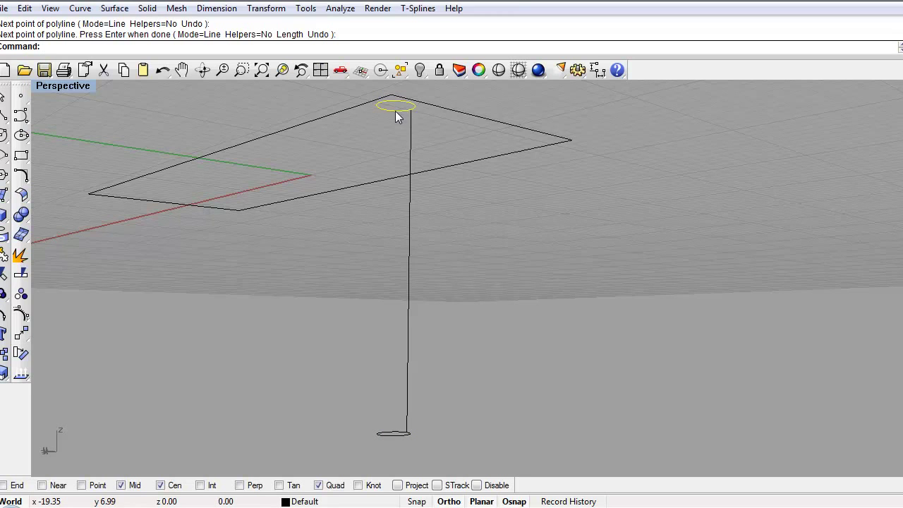
{"action": "type", "text": "Sweep2"}
{"action": "key", "text": "Return"}
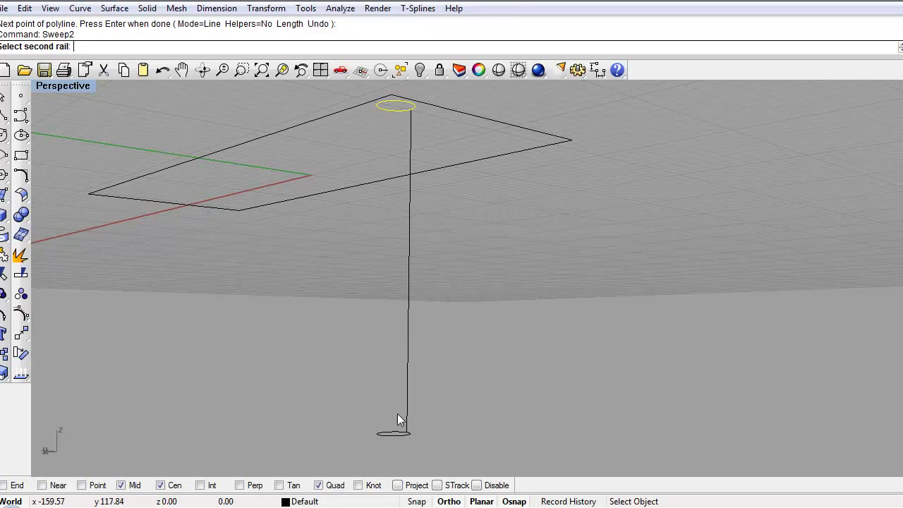
{"action": "left_click", "coordinate": [390, 437]}
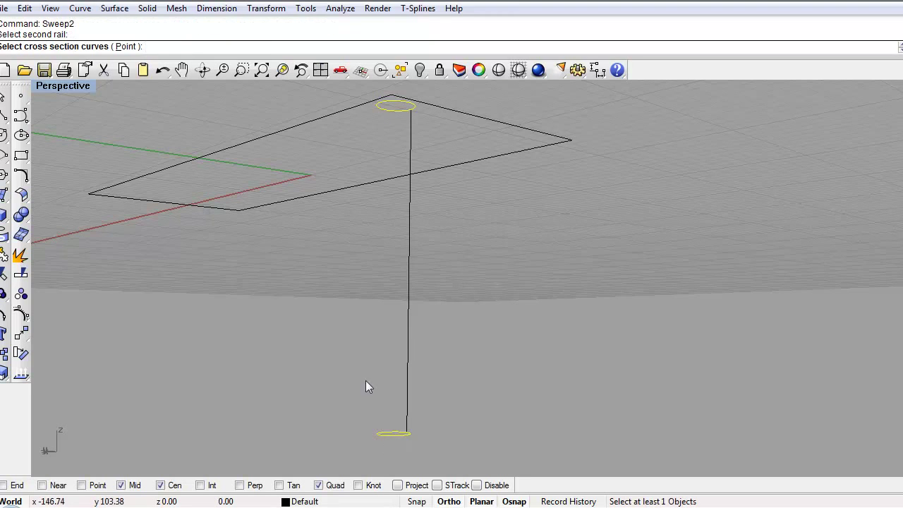
{"action": "left_click", "coordinate": [407, 312]}
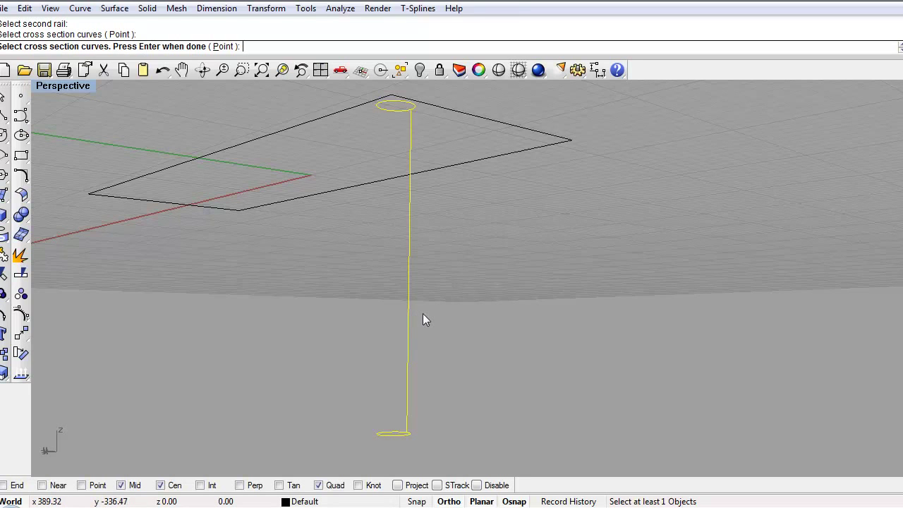
{"action": "key", "text": "Return"}
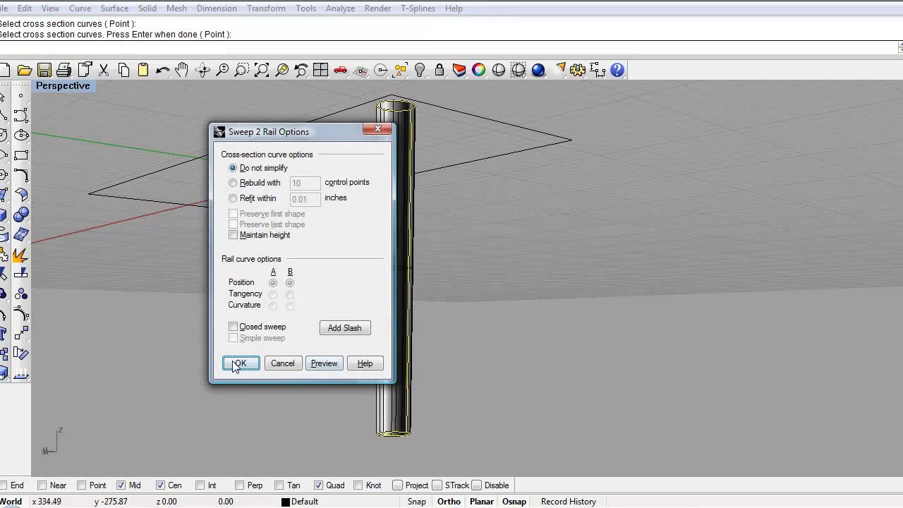
{"action": "left_click", "coordinate": [237, 363]}
Select the swept leg and return to the four-viewport layout.
{"action": "right_click_drag", "start_coordinate": [498, 173], "coordinate": [416, 178]}
{"action": "right_click_drag", "start_coordinate": [226, 233], "coordinate": [273, 243]}
{"action": "left_click", "coordinate": [272, 243]}
{"action": "double_click", "coordinate": [83, 86]}
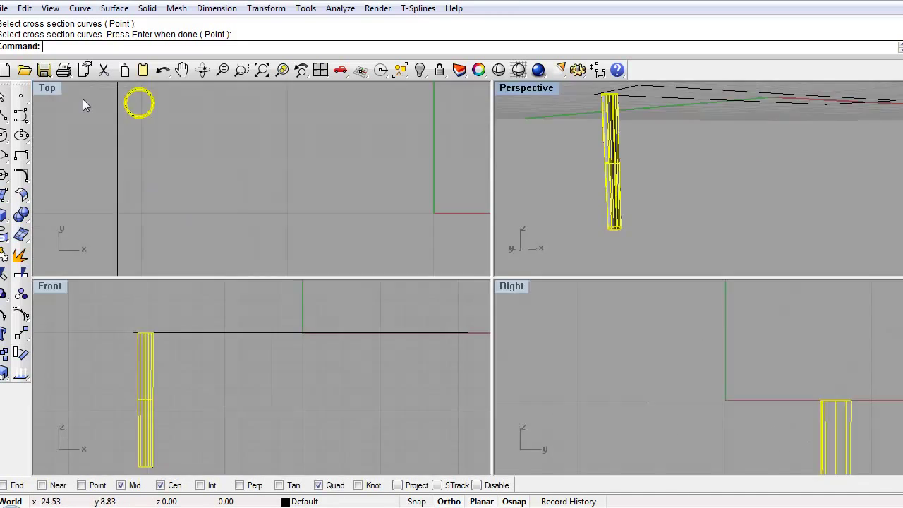
{"action": "scroll", "coordinate": [175, 386], "scroll_direction": "down", "scroll_amount": 5}
{"action": "scroll", "coordinate": [178, 381], "scroll_direction": "up", "scroll_amount": 3}
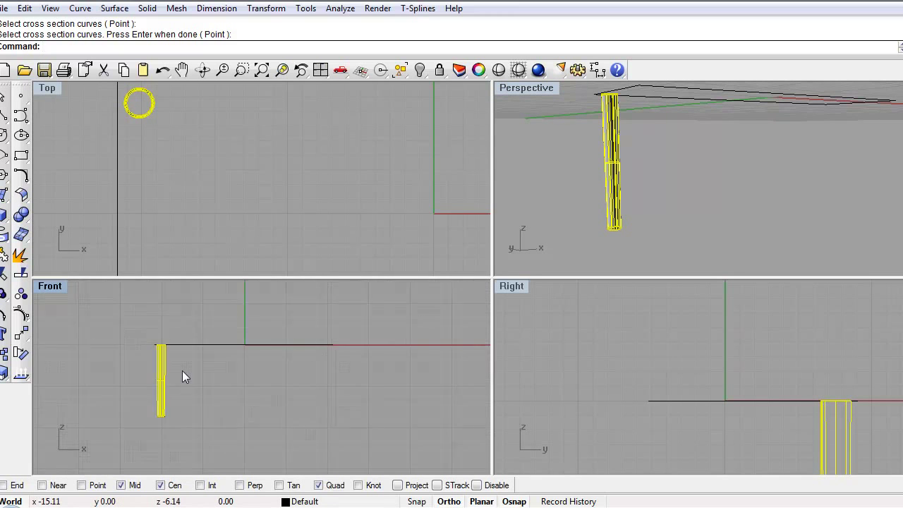
{"action": "scroll", "coordinate": [182, 374], "scroll_direction": "up", "scroll_amount": 3}
Scale1D a shortened copy of the leg in the Front view and raise it to tabletop level.
{"action": "type", "text": "cale1D"}
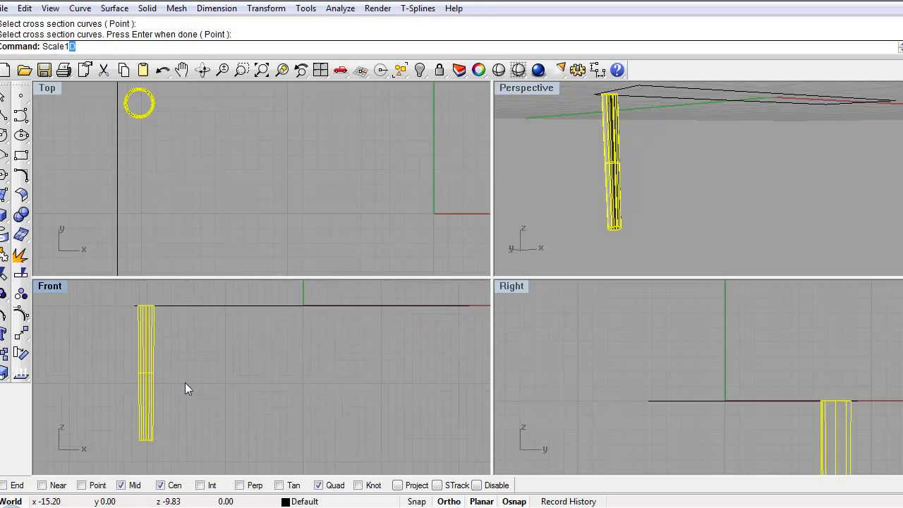
{"action": "key", "text": "Return"}
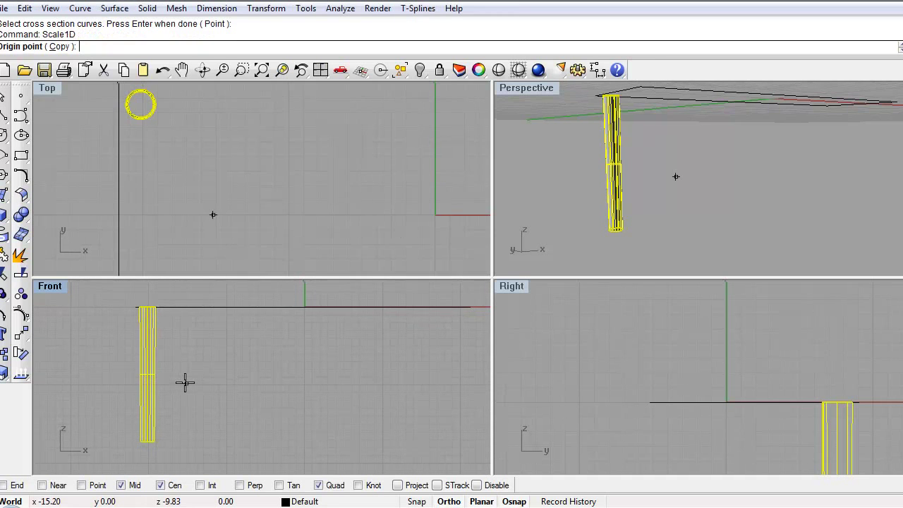
{"action": "left_click", "coordinate": [212, 442]}
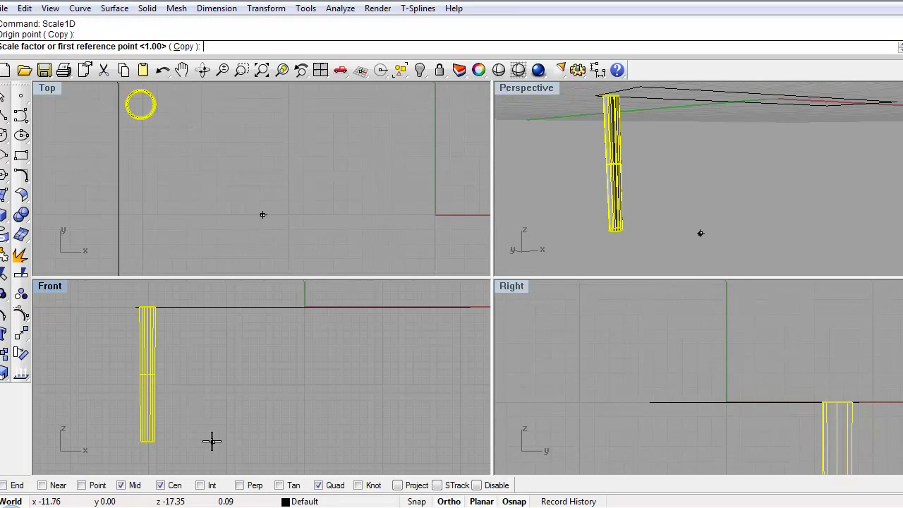
{"action": "left_click", "coordinate": [213, 387]}
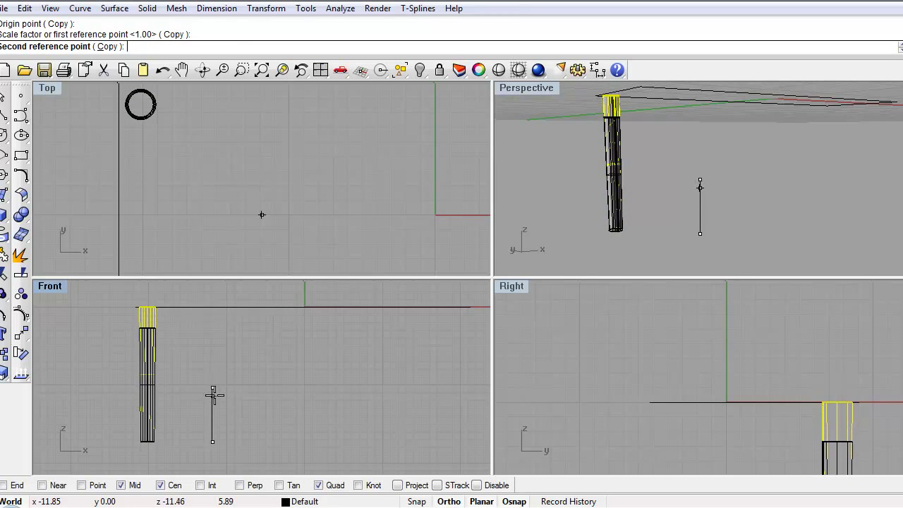
{"action": "left_click", "coordinate": [213, 396]}
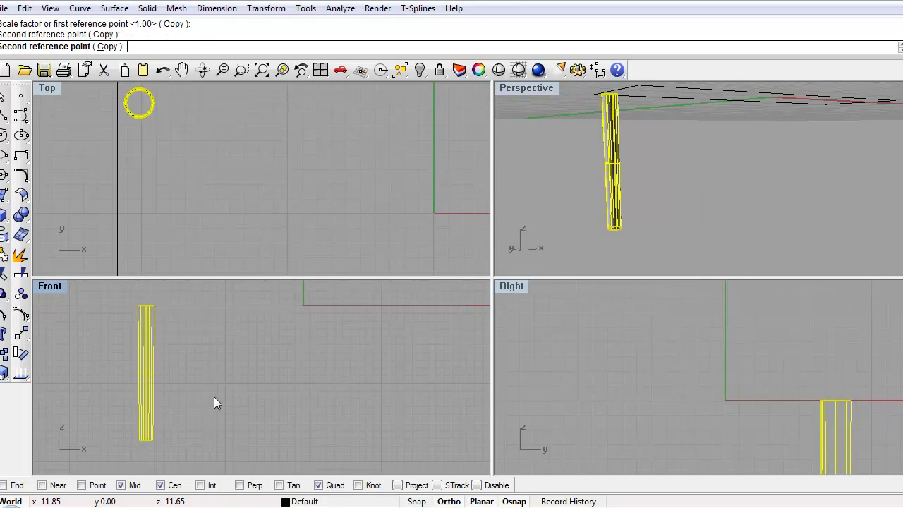
{"action": "left_click_drag", "start_coordinate": [141, 372], "coordinate": [137, 346]}
Delete the leftover guide line and circle below the leg.
{"action": "left_click", "coordinate": [255, 333]}
{"action": "left_click_drag", "start_coordinate": [200, 416], "coordinate": [129, 452]}
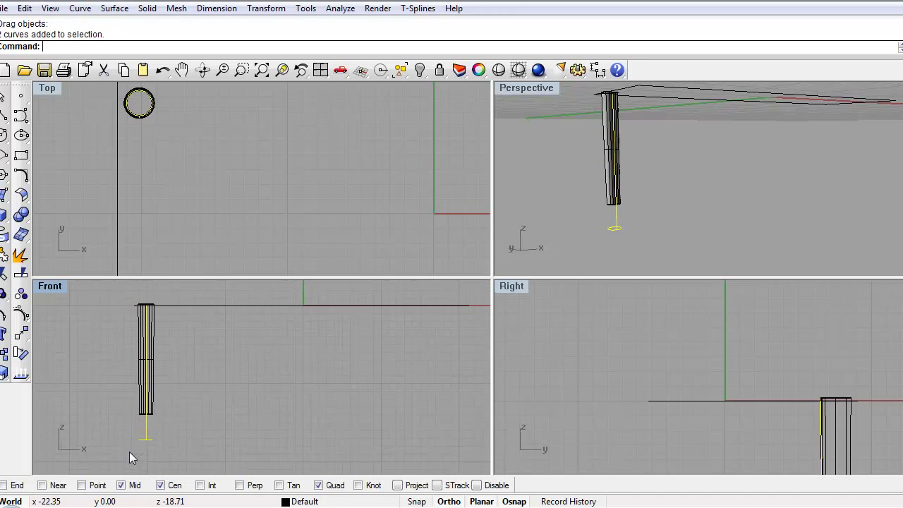
{"action": "left_click", "coordinate": [180, 447]}
{"action": "left_click_drag", "start_coordinate": [184, 431], "coordinate": [127, 467]}
{"action": "key", "text": "Delete"}
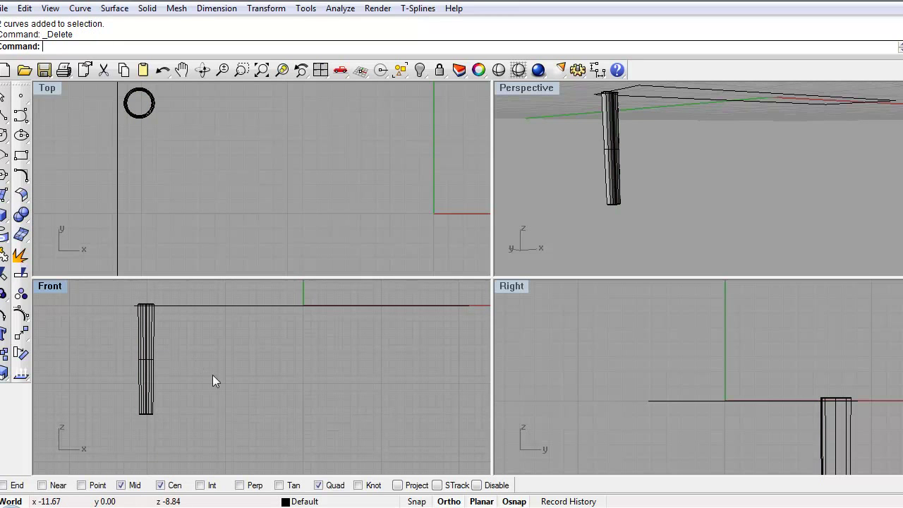
Show the hidden tabletop and move the leg up under its corner.
{"action": "type", "text": "Show"}
{"action": "key", "text": "Return"}
{"action": "right_click_drag", "start_coordinate": [656, 169], "coordinate": [561, 219]}
{"action": "left_click", "coordinate": [143, 387]}
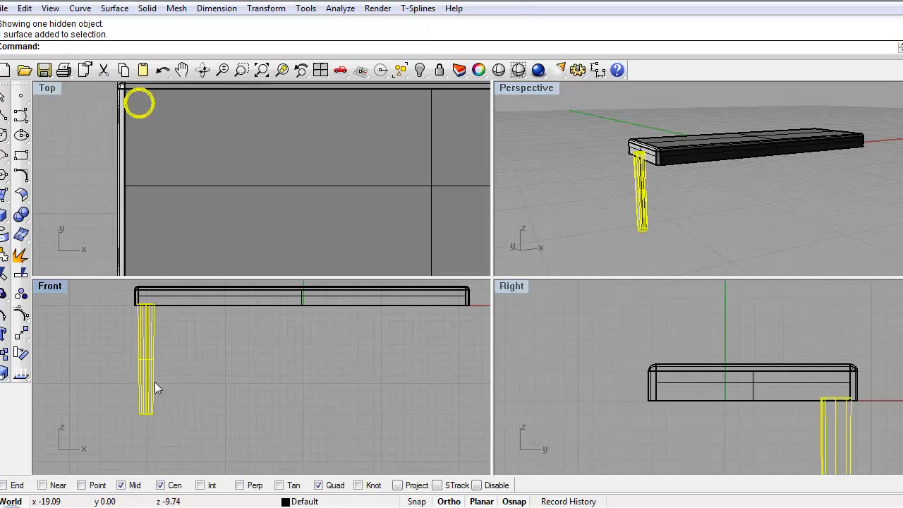
{"action": "left_click_drag", "start_coordinate": [142, 386], "coordinate": [143, 373]}
{"action": "left_click", "coordinate": [261, 356]}
{"action": "right_click_drag", "start_coordinate": [614, 191], "coordinate": [707, 219]}
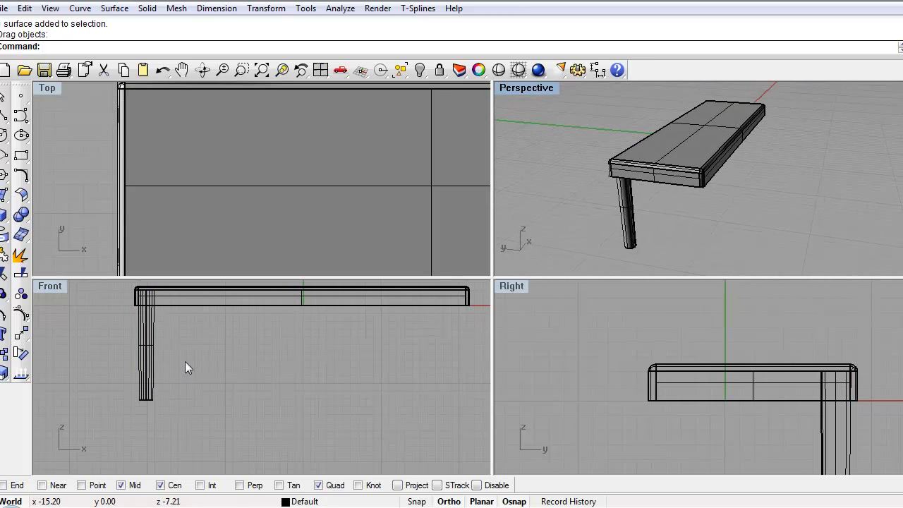
Mirror a copy of the leg about the left-edge midpoint in the Top view onto the adjacent corner.
{"action": "left_click_drag", "start_coordinate": [186, 361], "coordinate": [115, 437]}
{"action": "scroll", "coordinate": [251, 123], "scroll_direction": "down", "scroll_amount": 4}
{"action": "scroll", "coordinate": [204, 137], "scroll_direction": "up", "scroll_amount": 3}
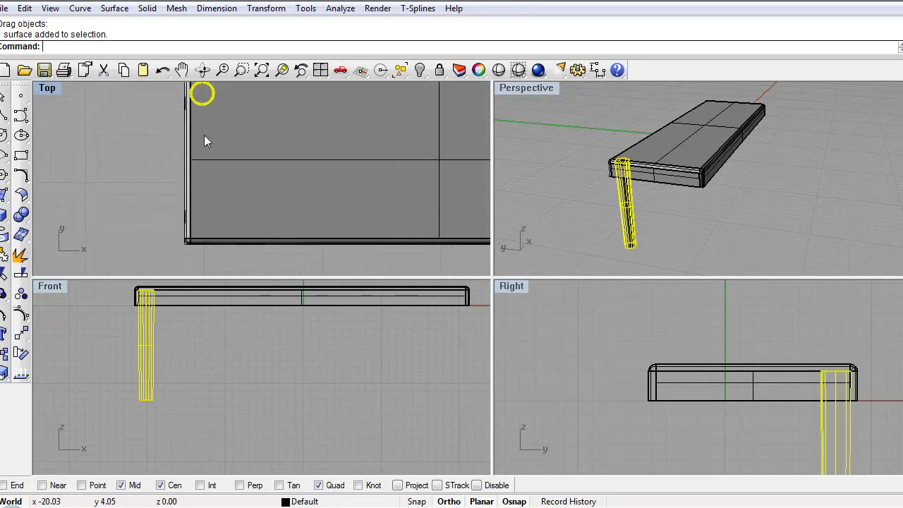
{"action": "right_click_drag", "start_coordinate": [204, 141], "coordinate": [137, 115]}
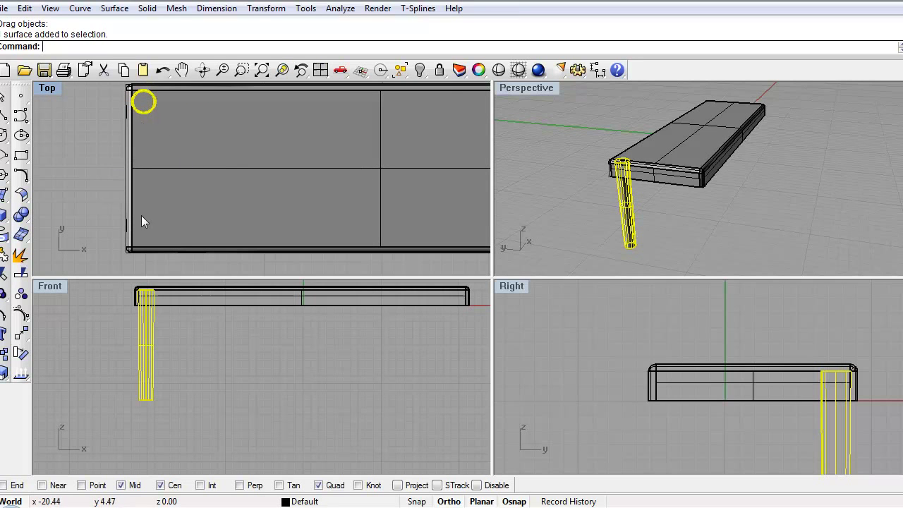
{"action": "type", "text": "Mirror"}
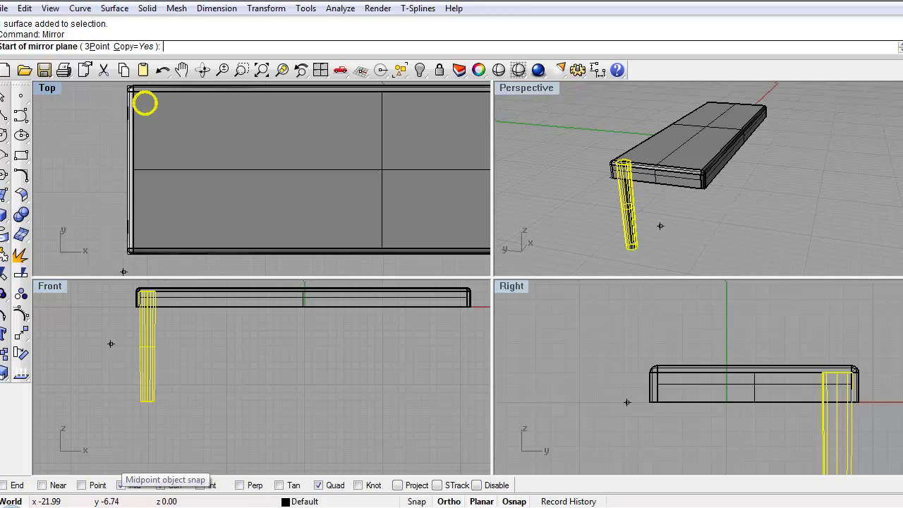
{"action": "left_click", "coordinate": [134, 168]}
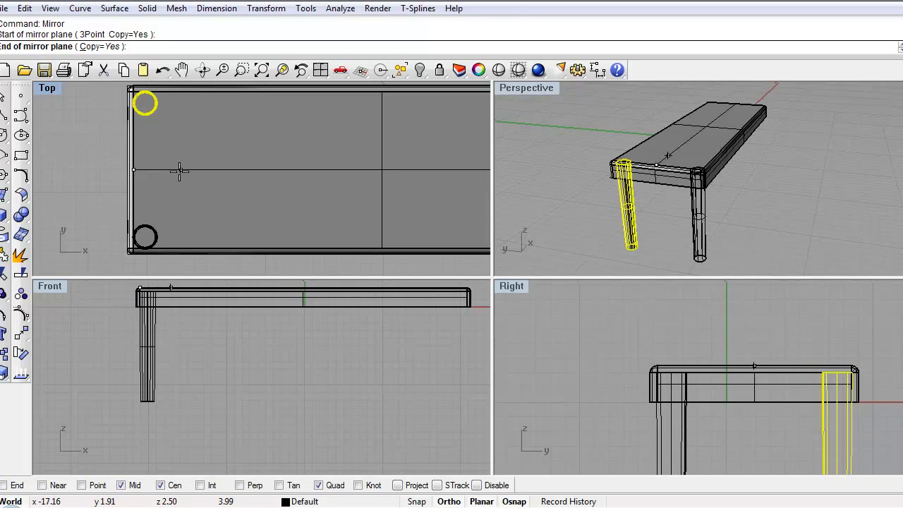
{"action": "left_click", "coordinate": [233, 170]}
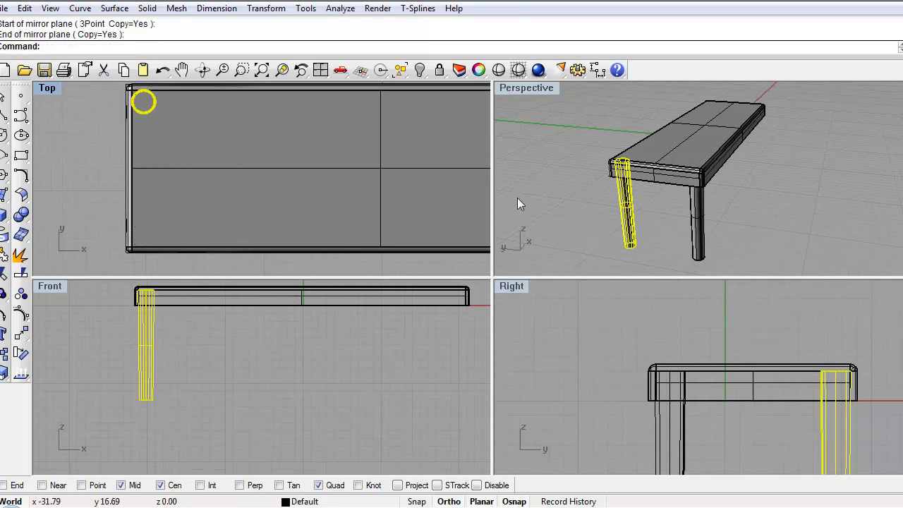
{"action": "right_click_drag", "start_coordinate": [520, 191], "coordinate": [799, 201]}
{"action": "key", "text": "Escape"}
{"action": "mouse_move", "coordinate": [750, 218]}
{"action": "right_mouse_down"}
{"action": "mouse_move", "coordinate": [713, 227]}
{"action": "mouse_move", "coordinate": [770, 233]}
{"action": "mouse_move", "coordinate": [747, 226]}
{"action": "right_mouse_up"}
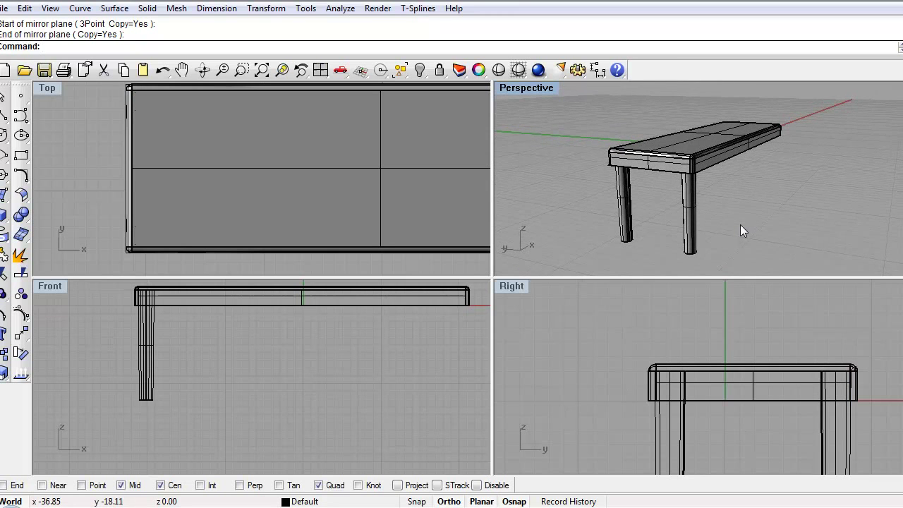
Mirror both legs about the top-edge midpoint in the Top view to the far end.
{"action": "left_click_drag", "start_coordinate": [598, 266], "coordinate": [598, 265]}
{"action": "scroll", "coordinate": [296, 222], "scroll_direction": "down", "scroll_amount": 4}
{"action": "scroll", "coordinate": [278, 194], "scroll_direction": "up", "scroll_amount": 4}
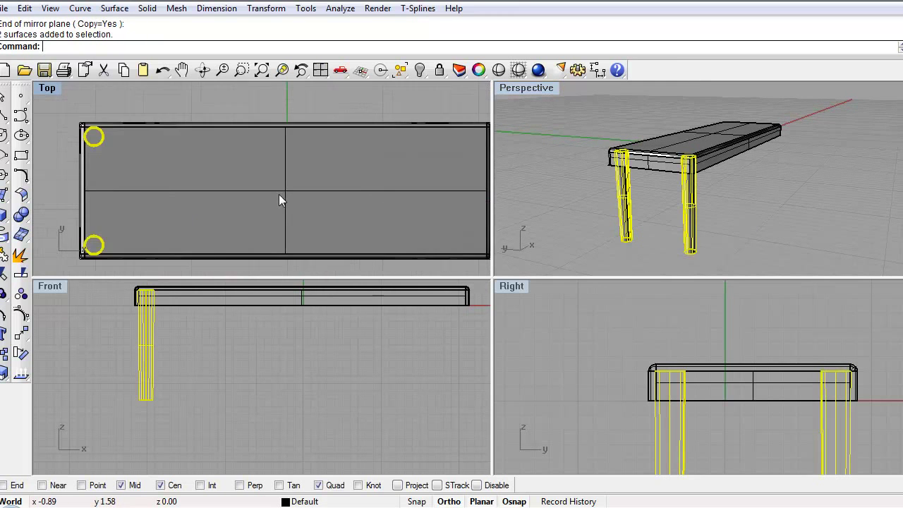
{"action": "right_click_drag", "start_coordinate": [279, 194], "coordinate": [255, 182]}
{"action": "type", "text": "irror"}
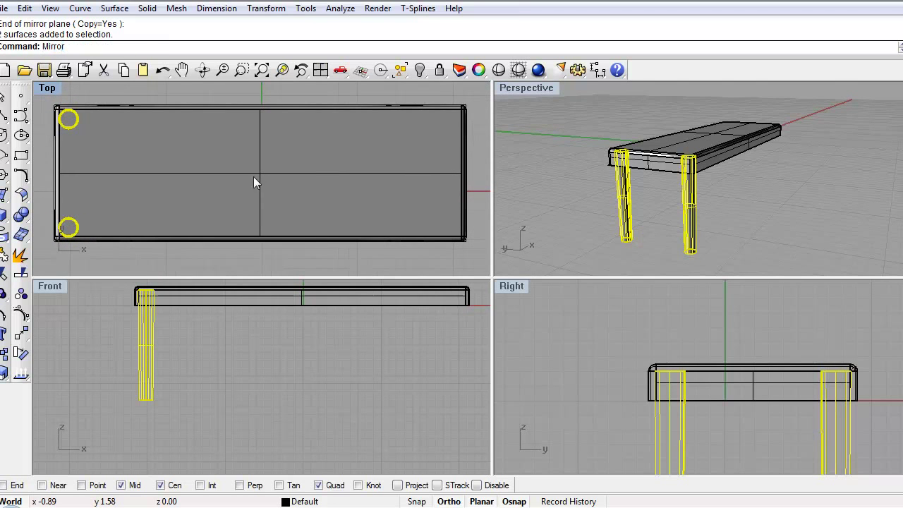
{"action": "key", "text": "Return"}
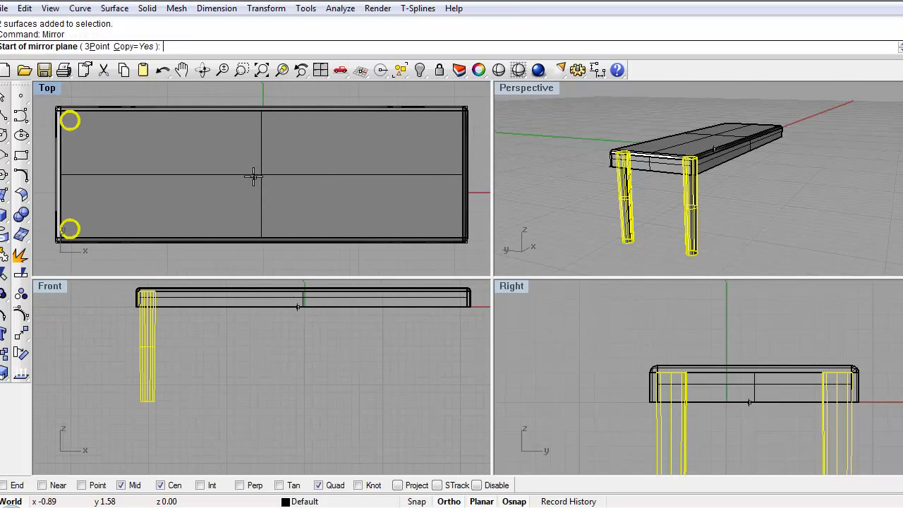
{"action": "left_click", "coordinate": [261, 107]}
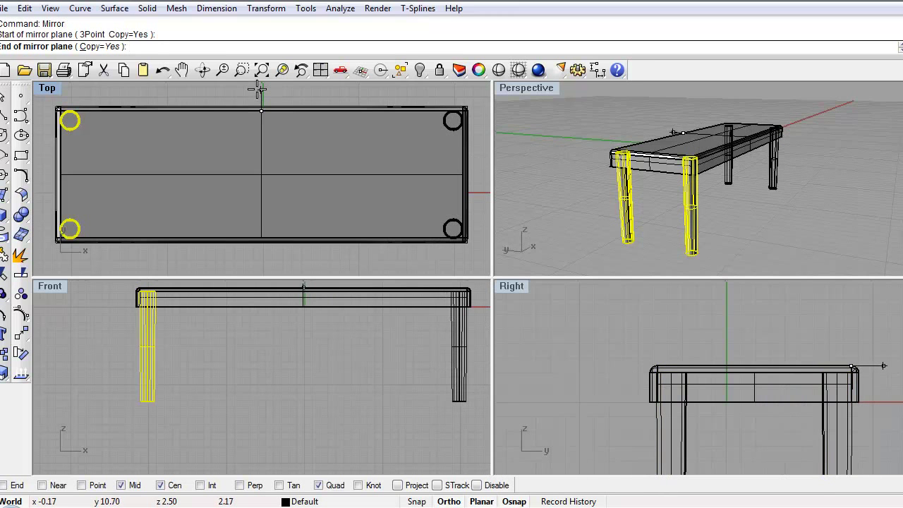
{"action": "left_click", "coordinate": [257, 88]}
{"action": "right_click_drag", "start_coordinate": [818, 205], "coordinate": [705, 141]}
{"action": "key", "text": "Escape"}
Render the table, close the render window, and orbit the Perspective view to inspect it.
{"action": "left_click", "coordinate": [536, 70]}
{"action": "left_click", "coordinate": [452, 1]}
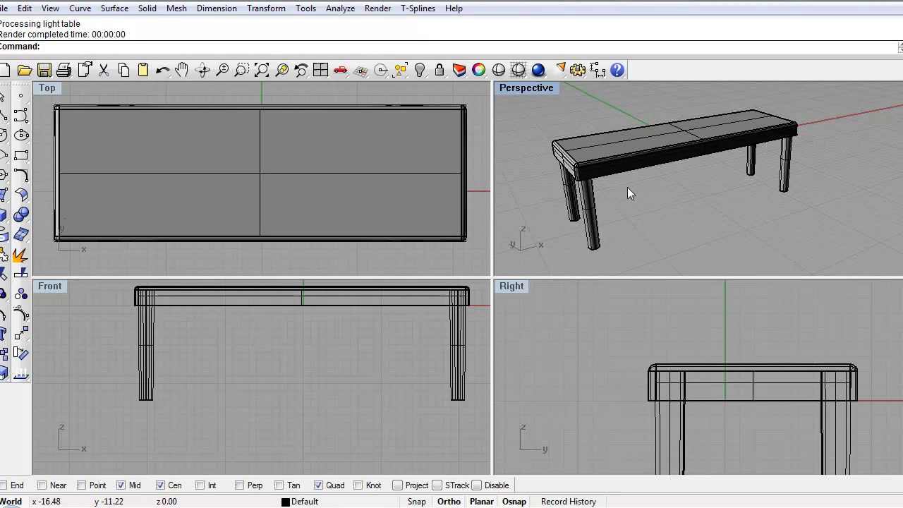
{"action": "right_click_drag", "start_coordinate": [641, 183], "coordinate": [674, 154]}
{"action": "right_click_drag", "start_coordinate": [660, 202], "coordinate": [646, 205]}
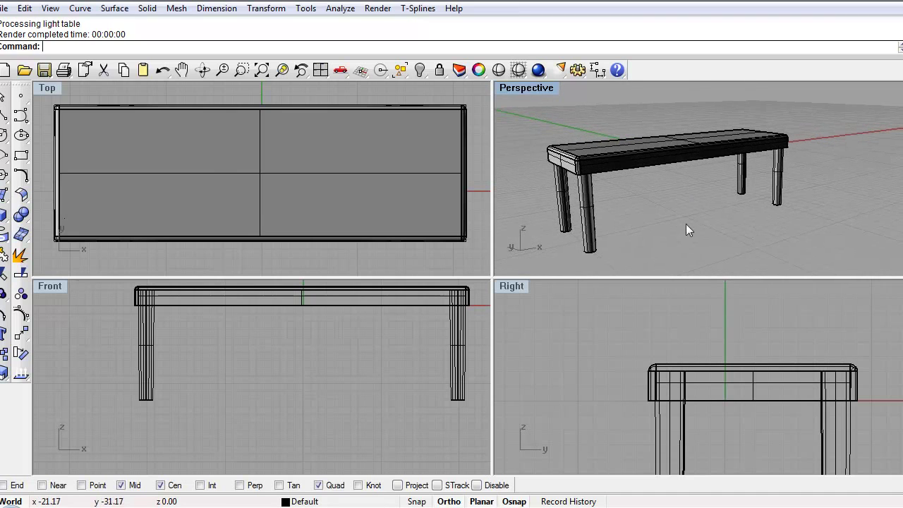